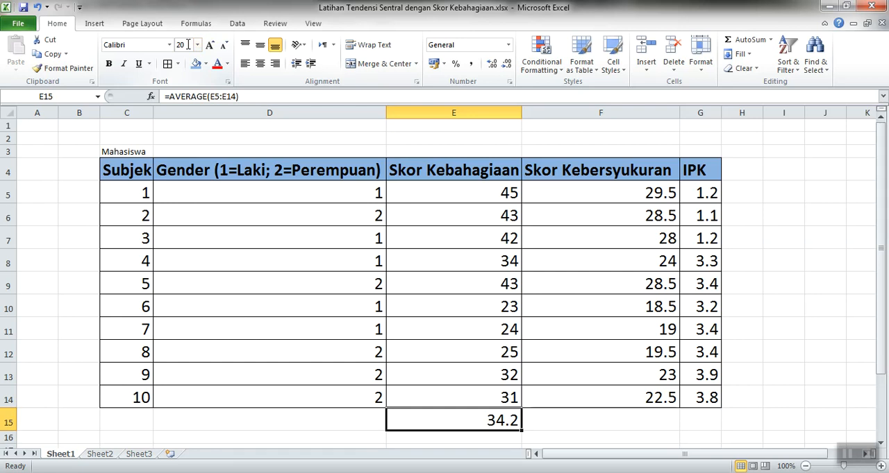
Label cell D15 "Mean" beside the average happiness score and set its font size to 20.
{"action": "key", "text": "Left"}
{"action": "key", "text": "Up"}
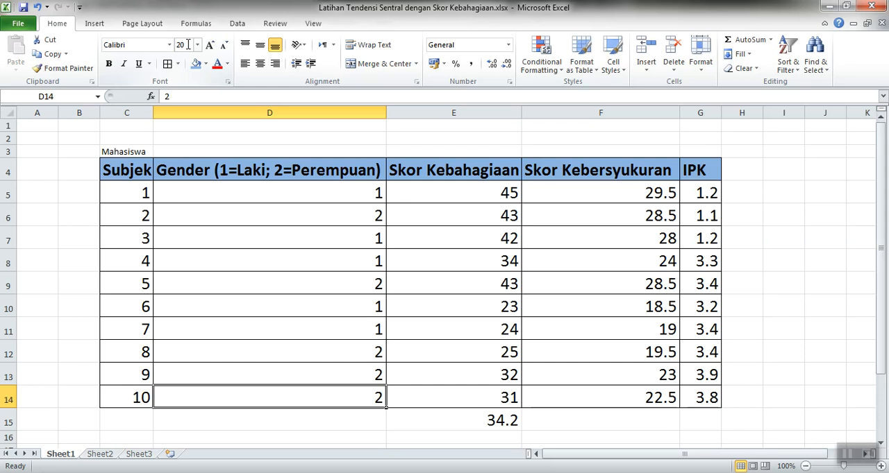
{"action": "key", "text": "Right"}
{"action": "key", "text": "Down"}
{"action": "key", "text": "Left"}
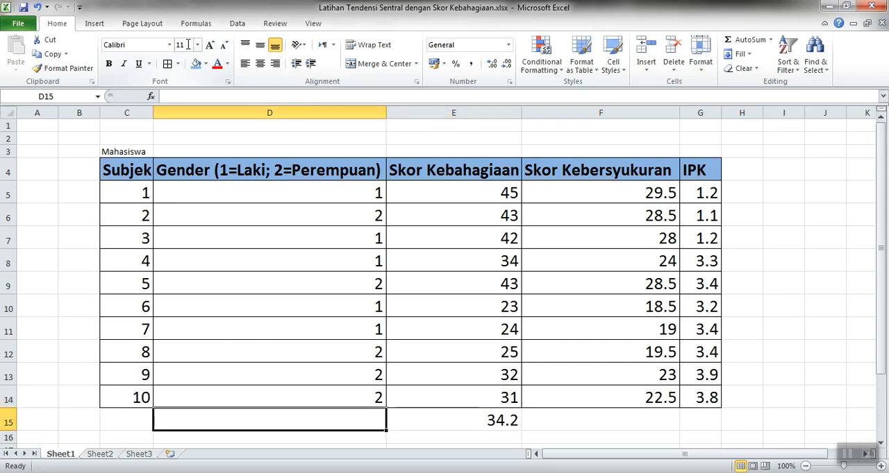
{"action": "type", "text": "Mean"}
{"action": "key", "text": "Return"}
{"action": "key", "text": "Up"}
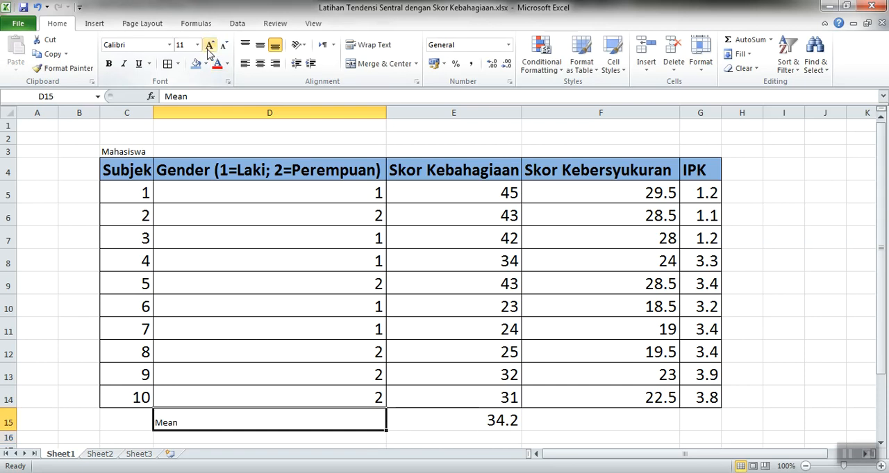
{"action": "left_click", "coordinate": [189, 46]}
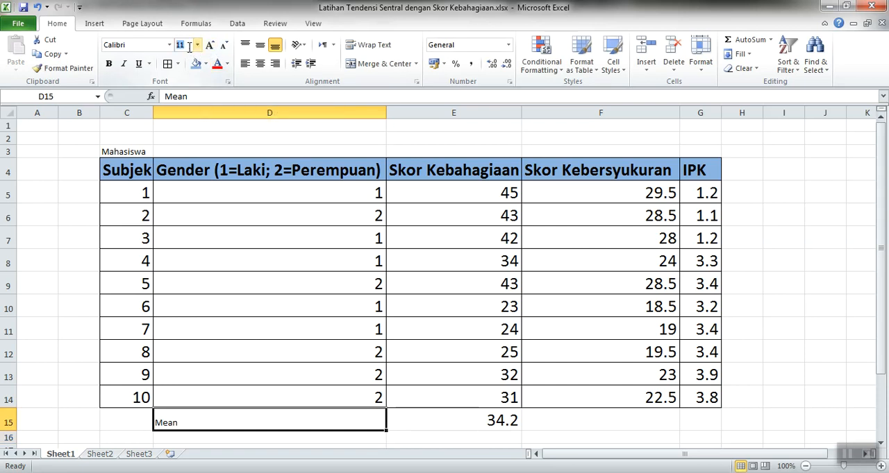
{"action": "type", "text": "20"}
{"action": "key", "text": "Return"}
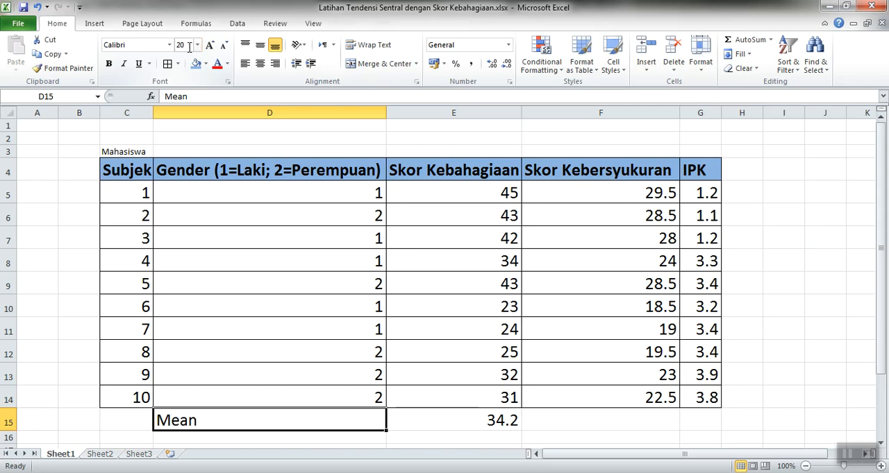
Add the label "Median" in D16, reusing the formatting of the Mean label above it.
{"action": "key", "text": "Down"}
{"action": "type", "text": "Medi"}
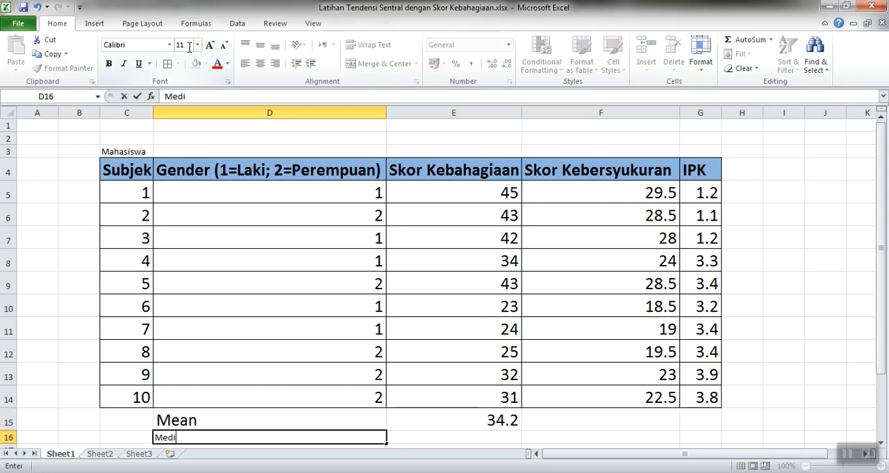
{"action": "key", "text": "Up"}
{"action": "key", "text": "ctrl+c"}
{"action": "key", "text": "Down"}
{"action": "key", "text": "ctrl+v"}
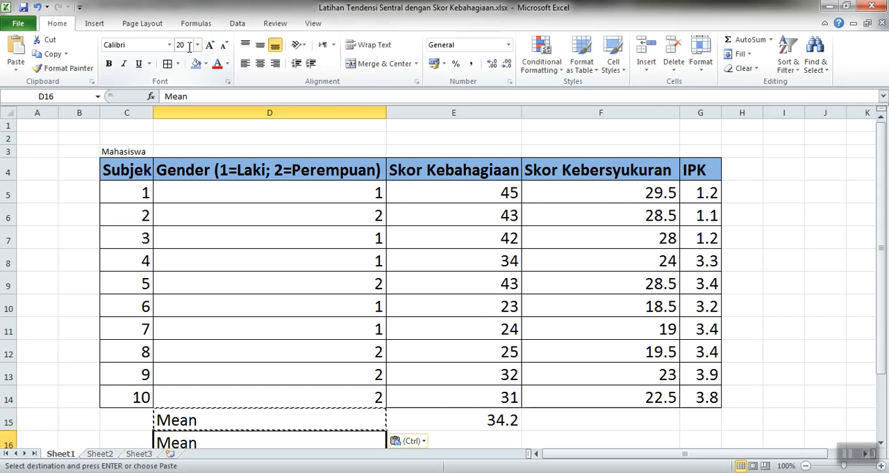
{"action": "type", "text": "Media"}
{"action": "key", "text": "BackSpace"}
{"action": "key", "text": "BackSpace"}
{"action": "type", "text": "ian"}
{"action": "key", "text": "Return"}
Calculate the median of the Skor Kebahagiaan scores in E16 with =MEDIAN(E5:E14).
{"action": "key", "text": "Up"}
{"action": "key", "text": "Right"}
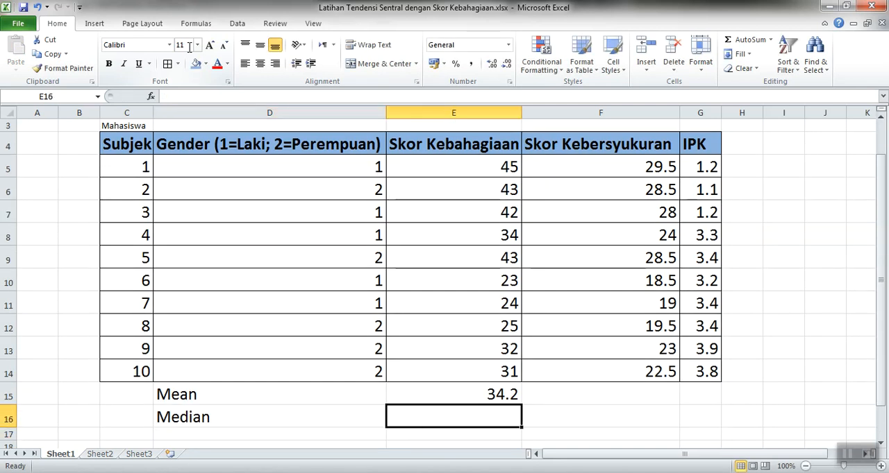
{"action": "type", "text": "="}
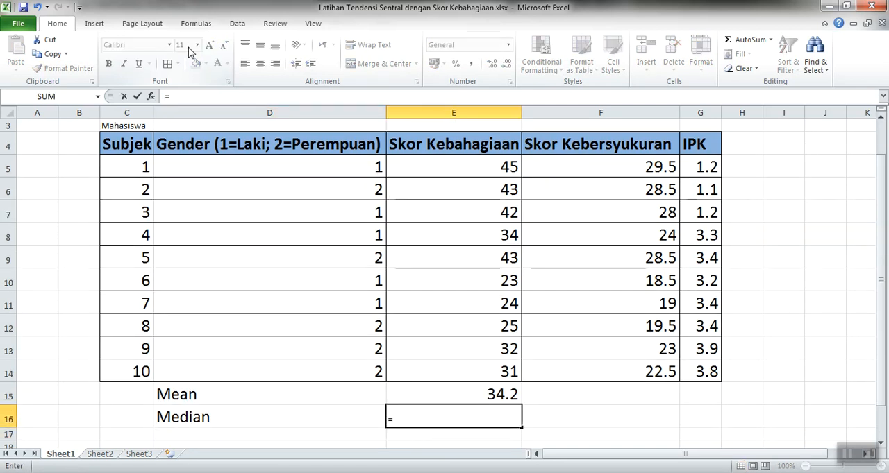
{"action": "type", "text": "MEDIAN("}
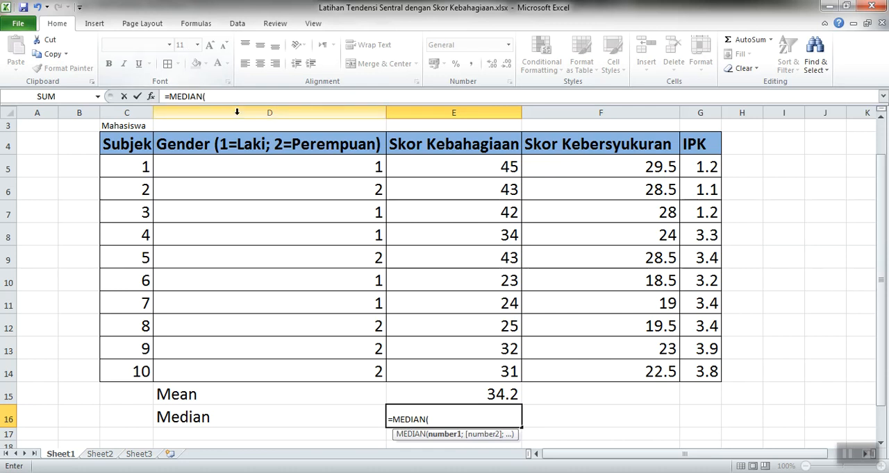
{"action": "left_click", "coordinate": [440, 167]}
{"action": "key", "text": "shift+Down"}
{"action": "key", "text": "shift+Down"}
{"action": "key", "text": "shift+Down"}
{"action": "key", "text": "shift+Down"}
{"action": "key", "text": "shift+Down"}
{"action": "key", "text": "shift+Down"}
{"action": "key", "text": "shift+Down"}
{"action": "key", "text": "shift+Down"}
{"action": "key", "text": "shift+Down"}
{"action": "key", "text": "Return"}
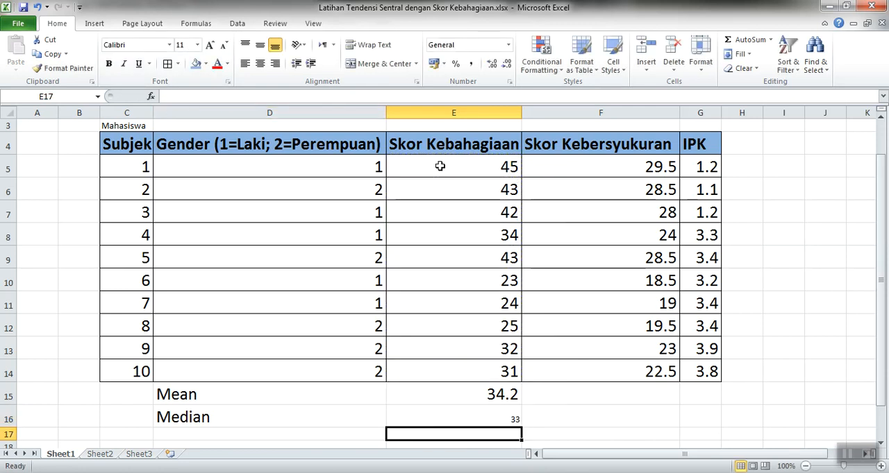
Set the font size of the median result in E16 to 20.
{"action": "key", "text": "Up"}
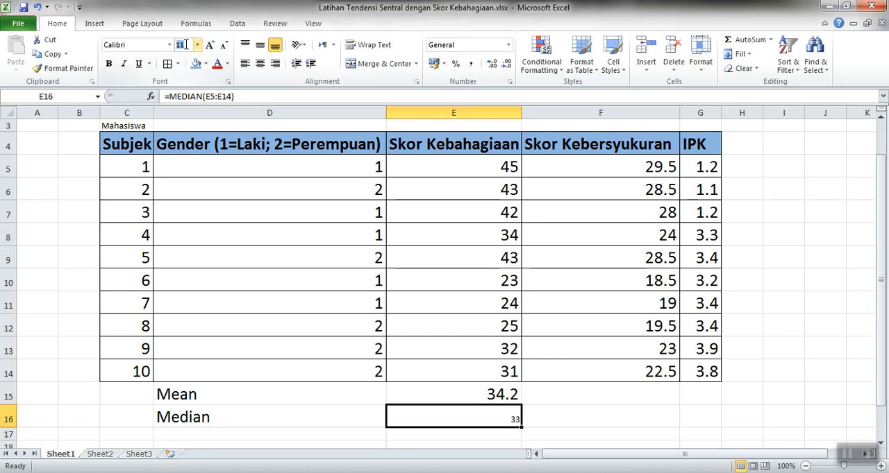
{"action": "type", "text": "20"}
{"action": "key", "text": "Return"}
Enter the label "Mode" in D17 below the Median label.
{"action": "key", "text": "Up"}
{"action": "key", "text": "Down"}
{"action": "key", "text": "Down"}
{"action": "key", "text": "Down"}
{"action": "key", "text": "Up"}
{"action": "key", "text": "Left"}
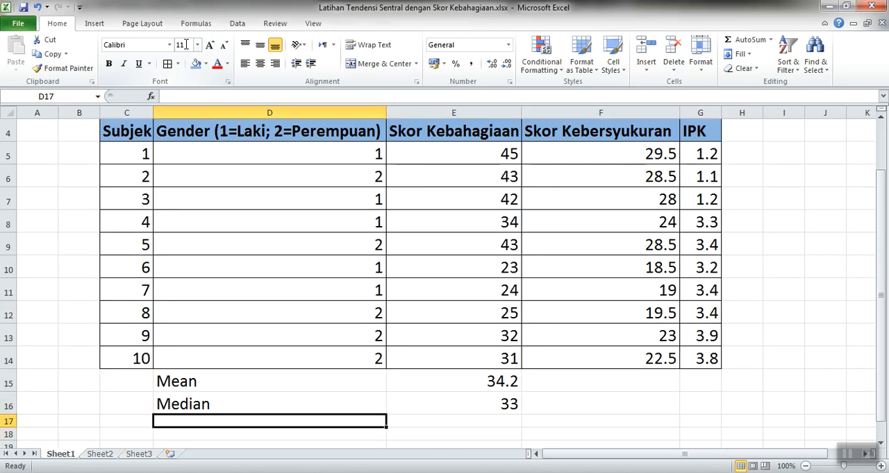
{"action": "type", "text": "MOD"}
{"action": "key", "text": "BackSpace"}
{"action": "key", "text": "BackSpace"}
{"action": "type", "text": "ode"}
{"action": "key", "text": "Return"}
Calculate the mode of the Skor Kebahagiaan scores in E17 with =MODE(E5:E14).
{"action": "key", "text": "Up"}
{"action": "key", "text": "Up"}
{"action": "key", "text": "Down"}
{"action": "key", "text": "Up"}
{"action": "key", "text": "Down"}
{"action": "key", "text": "Right"}
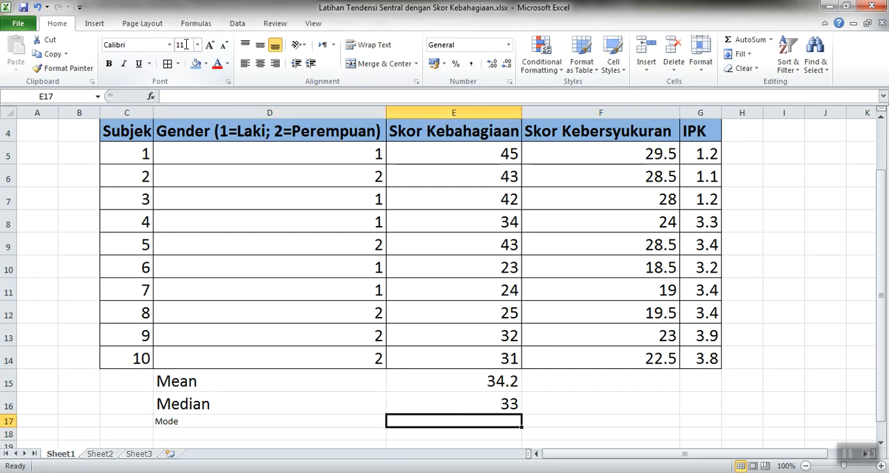
{"action": "type", "text": "=MODE("}
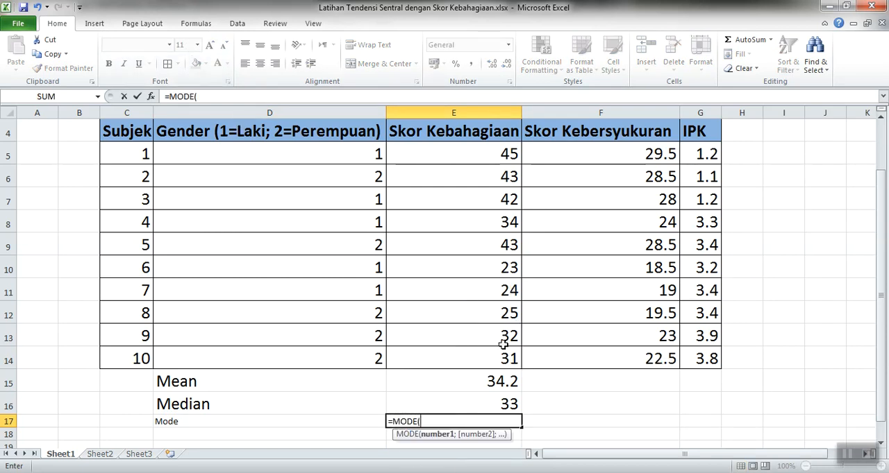
{"action": "left_click_drag", "start_coordinate": [500, 349], "coordinate": [500, 154]}
{"action": "key", "text": "Return"}
Set the font size of the Mode label and its result in D17:E17 to 20.
{"action": "key", "text": "Up"}
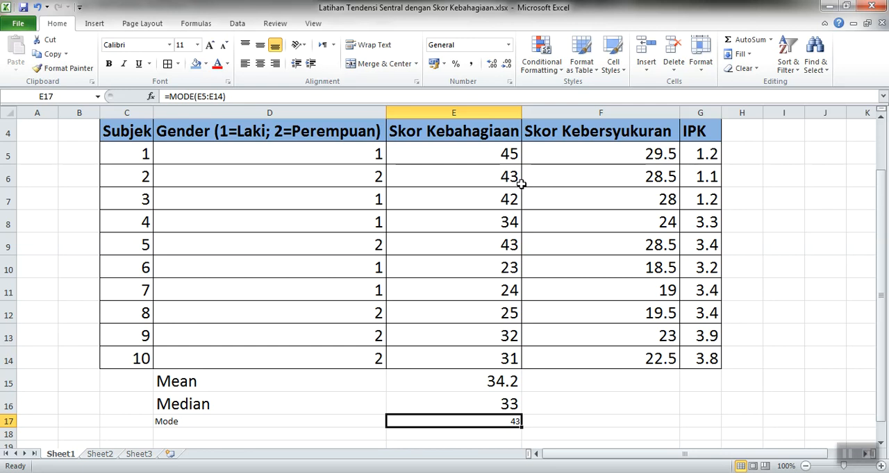
{"action": "key", "text": "shift+Left"}
{"action": "left_click", "coordinate": [182, 45]}
{"action": "type", "text": "20"}
{"action": "key", "text": "Return"}
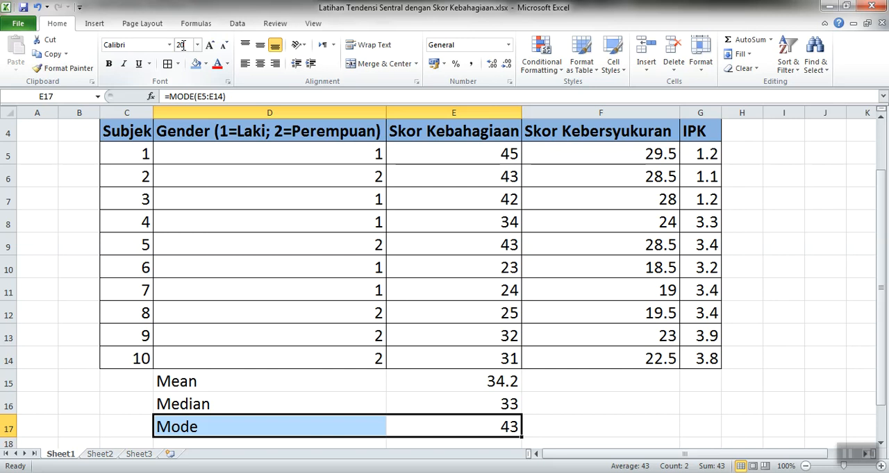
{"action": "key", "text": "Up"}
{"action": "key", "text": "Down"}
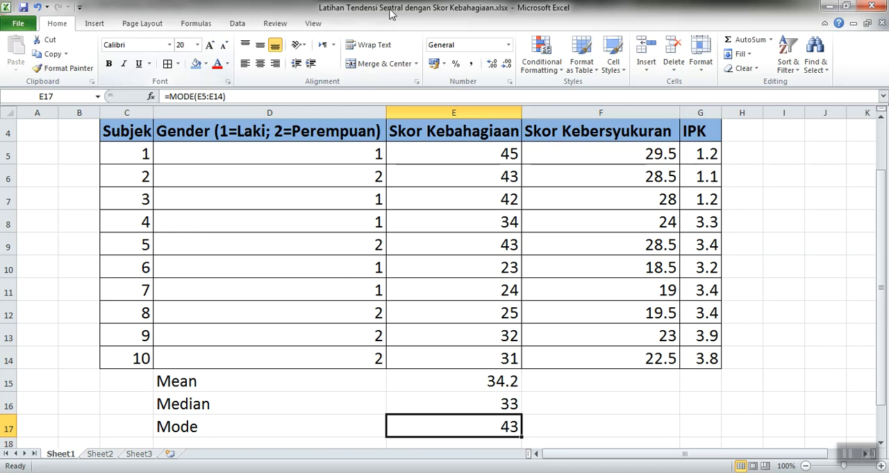
Examine the repeated happiness scores in E6 and E9, the mean formula in E15 and the IPK values.
{"action": "left_click", "coordinate": [507, 179]}
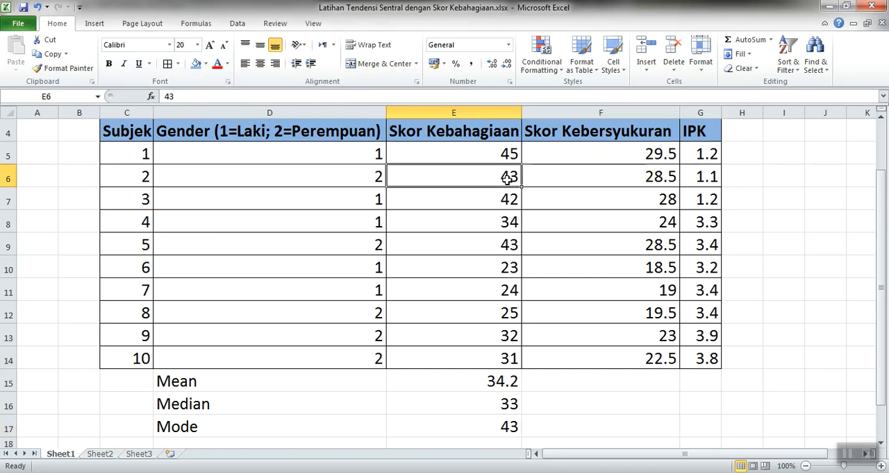
{"action": "left_click", "coordinate": [508, 247]}
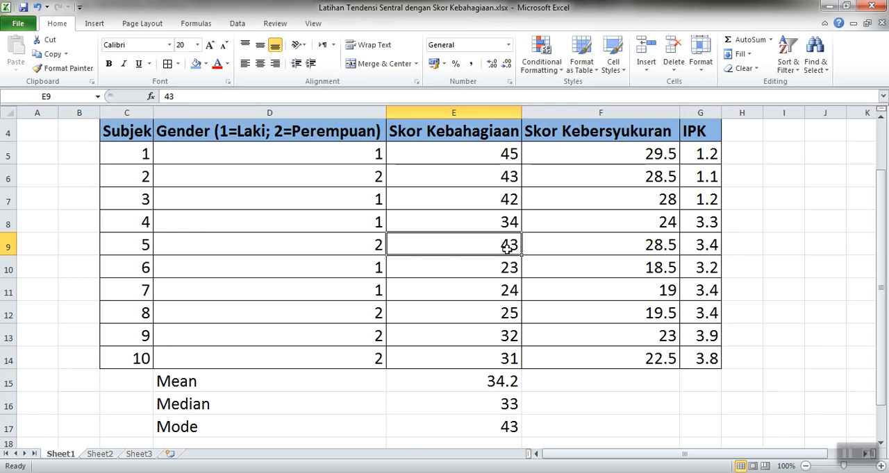
{"action": "left_click", "coordinate": [440, 391]}
{"action": "left_click", "coordinate": [440, 394]}
{"action": "left_click", "coordinate": [440, 390]}
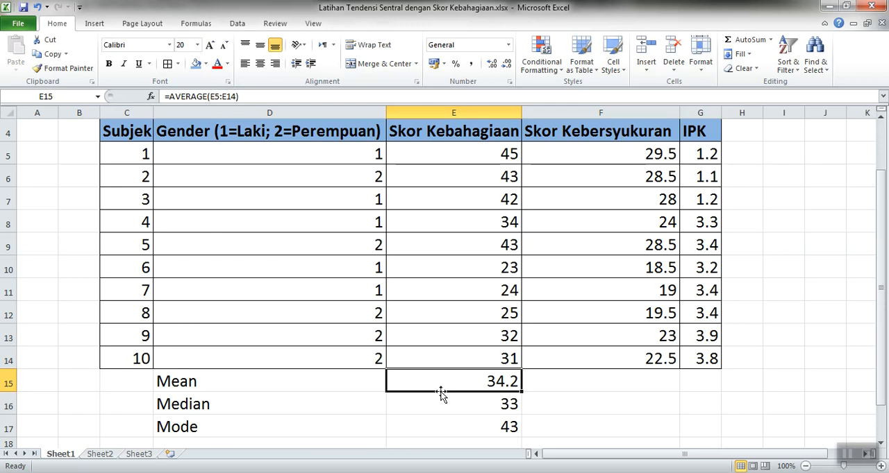
{"action": "key", "text": "Right"}
{"action": "key", "text": "Right"}
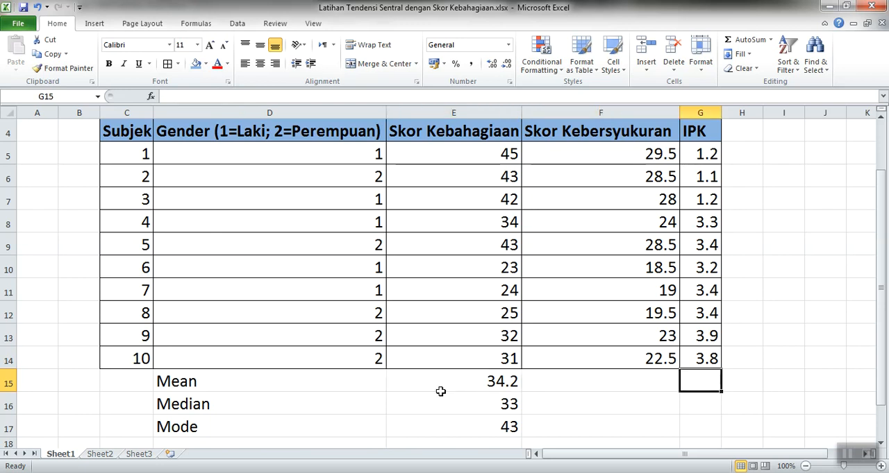
{"action": "key", "text": "Up"}
{"action": "key", "text": "Up"}
{"action": "key", "text": "Up"}
{"action": "key", "text": "Up"}
{"action": "key", "text": "Up"}
{"action": "key", "text": "Up"}
{"action": "key", "text": "Up"}
{"action": "key", "text": "Up"}
{"action": "key", "text": "Up"}
{"action": "key", "text": "Up"}
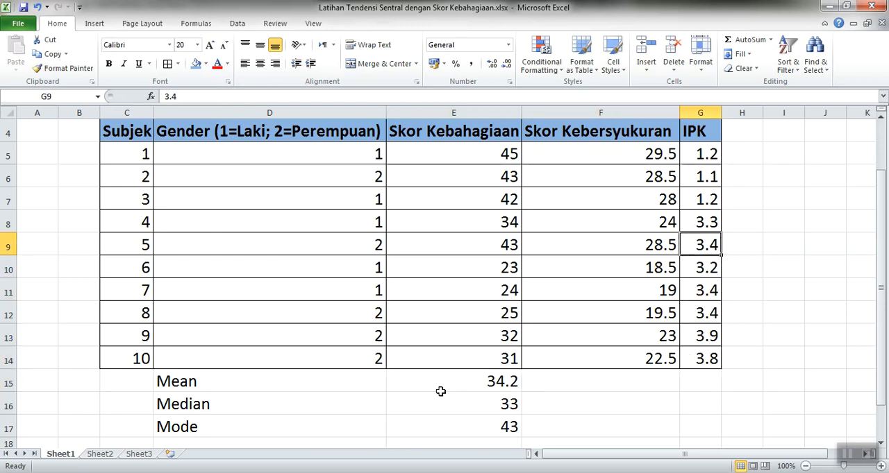
Calculate the mean of the IPK values in G15 with =AVERAGE(G5:G14).
{"action": "key", "text": "Down"}
{"action": "key", "text": "Down"}
{"action": "key", "text": "Down"}
{"action": "key", "text": "Down"}
{"action": "key", "text": "Down"}
{"action": "key", "text": "Down"}
{"action": "key", "text": "Down"}
{"action": "key", "text": "Down"}
{"action": "key", "text": "Down"}
{"action": "key", "text": "Down"}
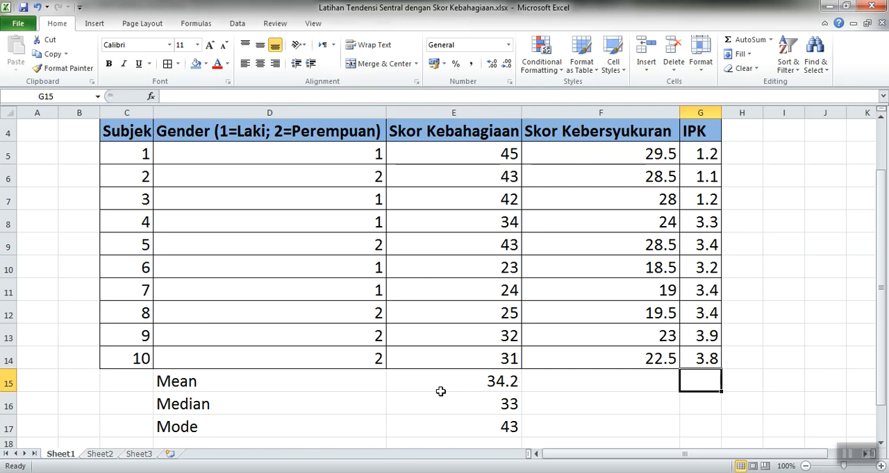
{"action": "type", "text": "="}
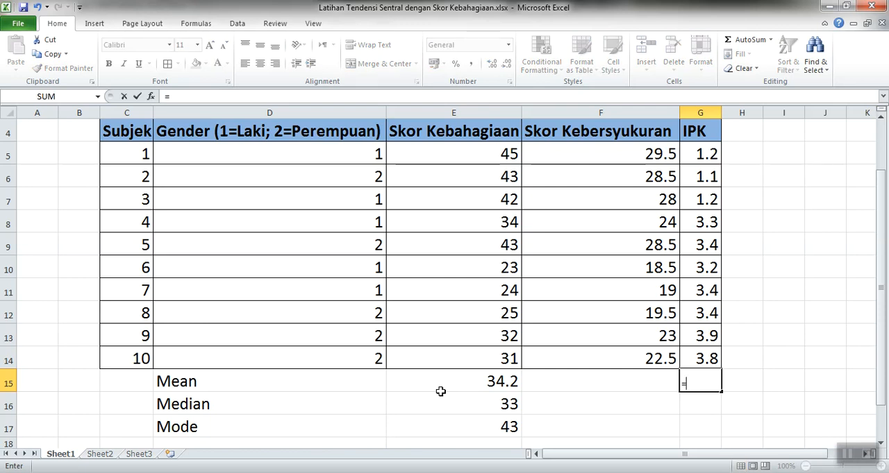
{"action": "type", "text": "A"}
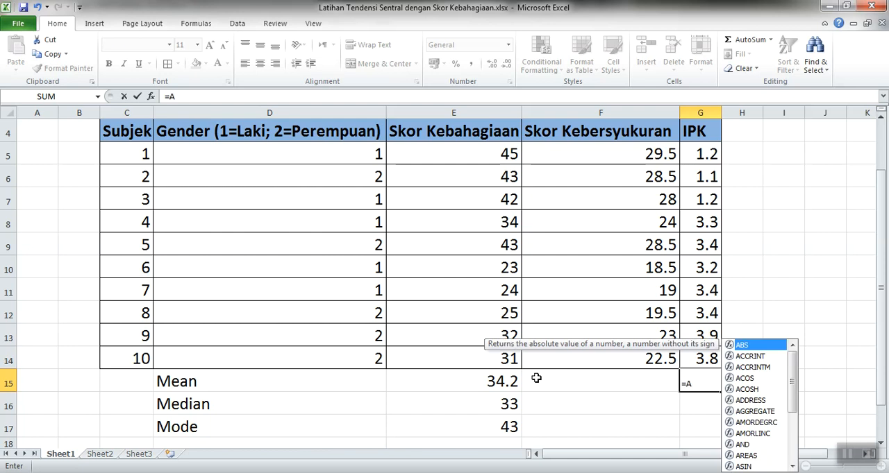
{"action": "type", "text": "VERAGE("}
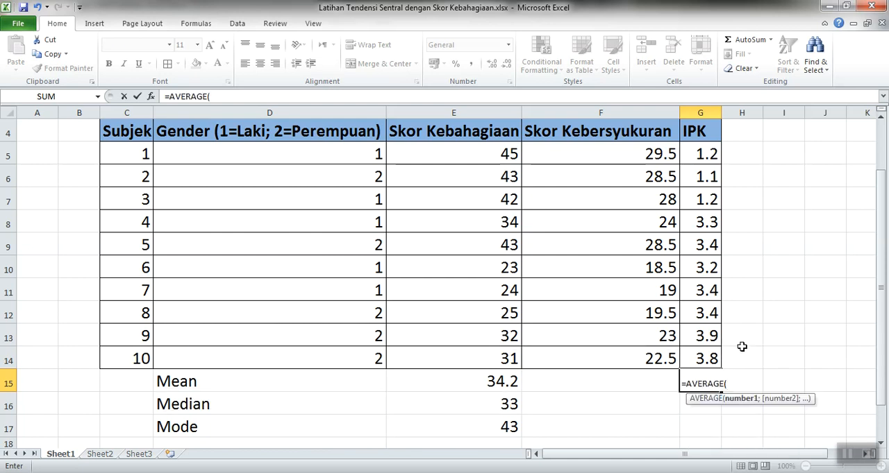
{"action": "left_click", "coordinate": [710, 354]}
{"action": "key", "text": "shift+Up"}
{"action": "key", "text": "shift+Up"}
{"action": "key", "text": "shift+Up"}
{"action": "key", "text": "shift+Up"}
{"action": "key", "text": "shift+Up"}
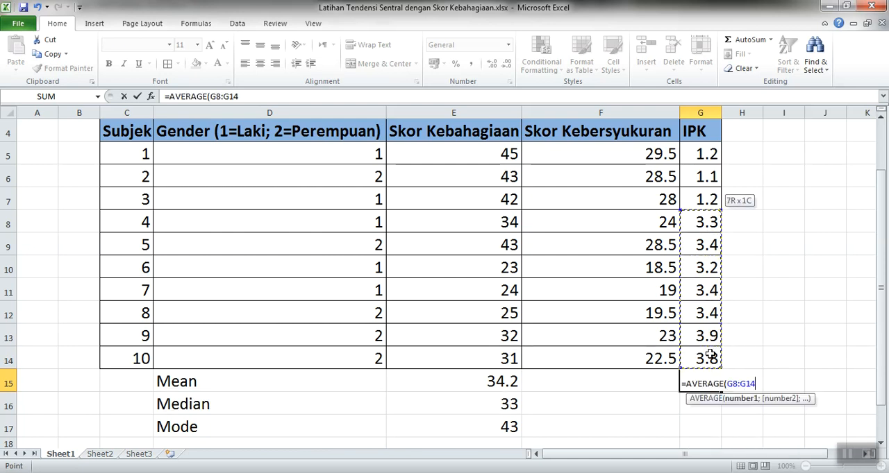
{"action": "key", "text": "shift+Up"}
{"action": "key", "text": "shift+Up"}
{"action": "key", "text": "shift+Up"}
{"action": "key", "text": "shift+Up"}
{"action": "key", "text": "Return"}
Set the font size of the IPK mean in G15 to 20 and widen column G slightly.
{"action": "key", "text": "Return"}
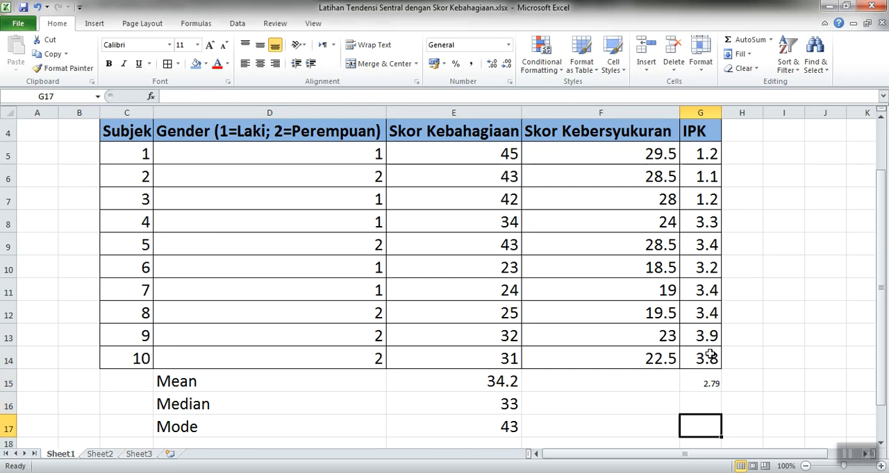
{"action": "key", "text": "Up"}
{"action": "key", "text": "Up"}
{"action": "left_click", "coordinate": [182, 45]}
{"action": "type", "text": "20"}
{"action": "key", "text": "Return"}
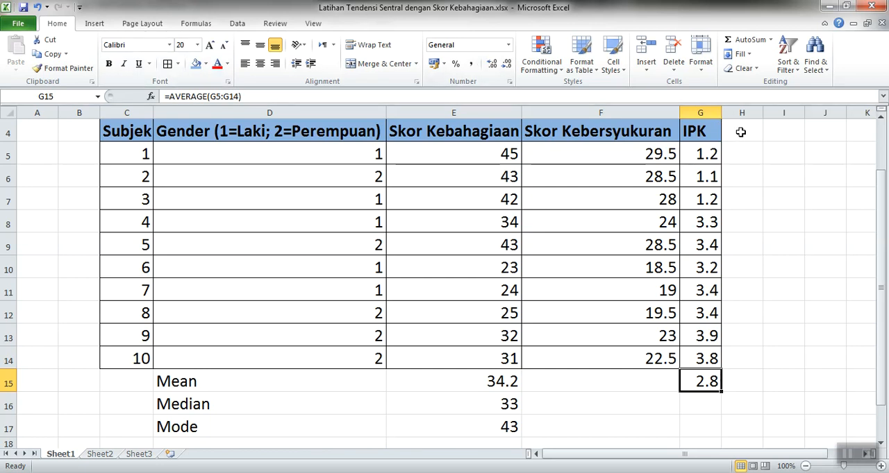
{"action": "left_click_drag", "start_coordinate": [722, 112], "coordinate": [724, 112]}
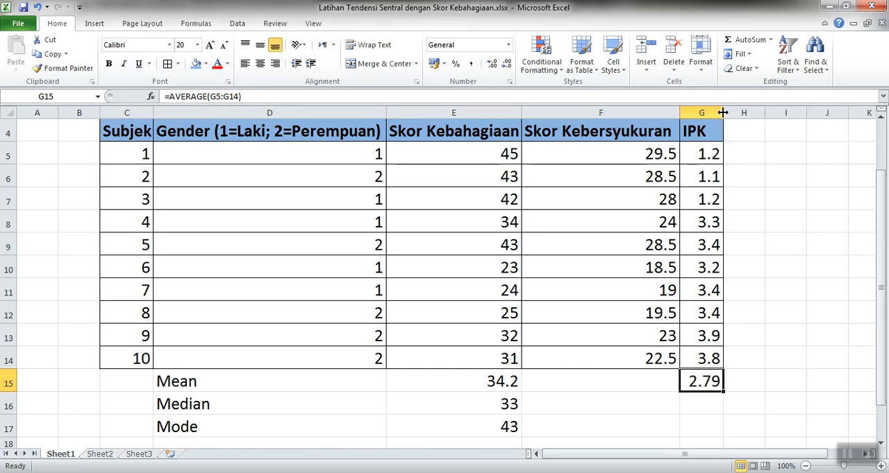
Examine the last IPK values above the mean in column G.
{"action": "left_click", "coordinate": [708, 399]}
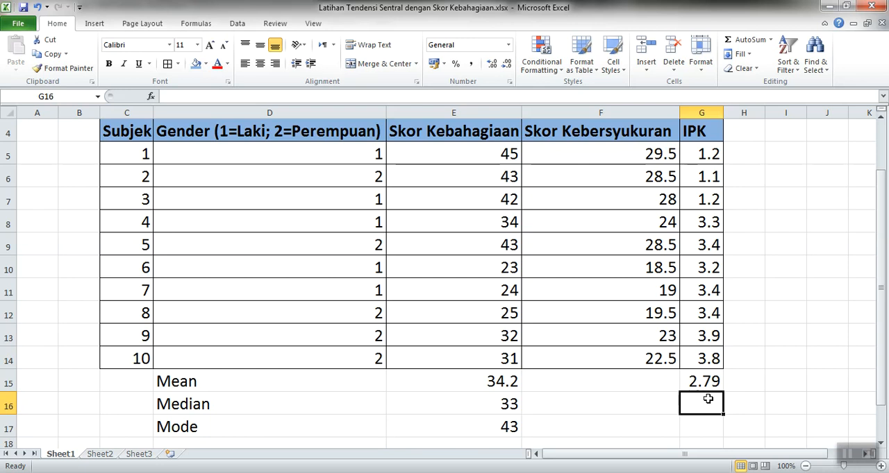
{"action": "key", "text": "Up"}
{"action": "key", "text": "Up"}
{"action": "key", "text": "Up"}
{"action": "key", "text": "Up"}
{"action": "key", "text": "Up"}
{"action": "key", "text": "Up"}
{"action": "key", "text": "Up"}
{"action": "key", "text": "Up"}
{"action": "key", "text": "Down"}
{"action": "key", "text": "Down"}
{"action": "key", "text": "Down"}
{"action": "key", "text": "Down"}
{"action": "key", "text": "Down"}
{"action": "key", "text": "Down"}
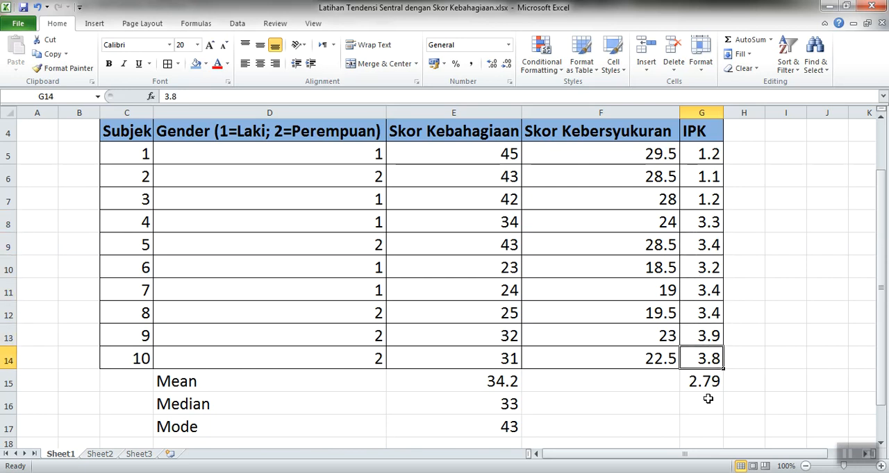
Calculate the median of the IPK values in G16 with =MEDIAN(G5:G14).
{"action": "left_click", "coordinate": [707, 400]}
{"action": "type", "text": "="}
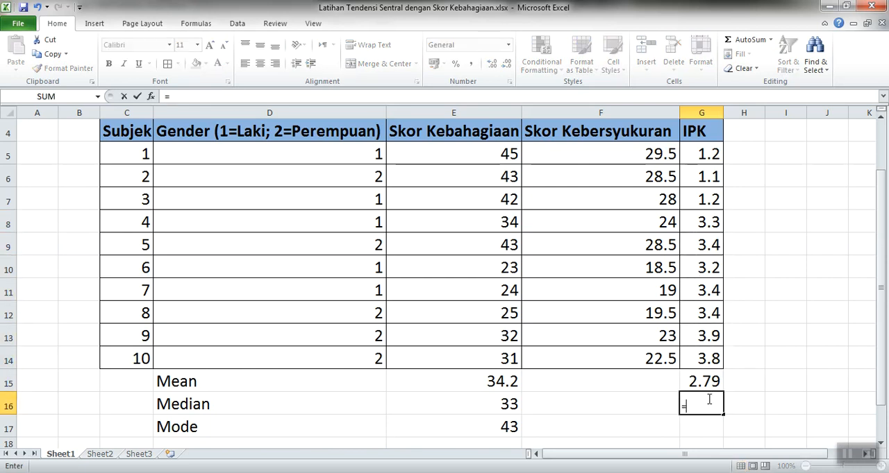
{"action": "type", "text": "MED"}
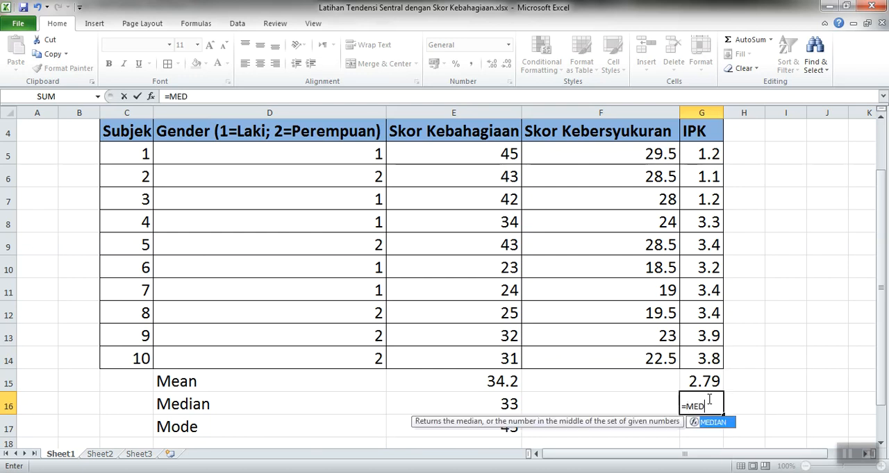
{"action": "type", "text": "IAN("}
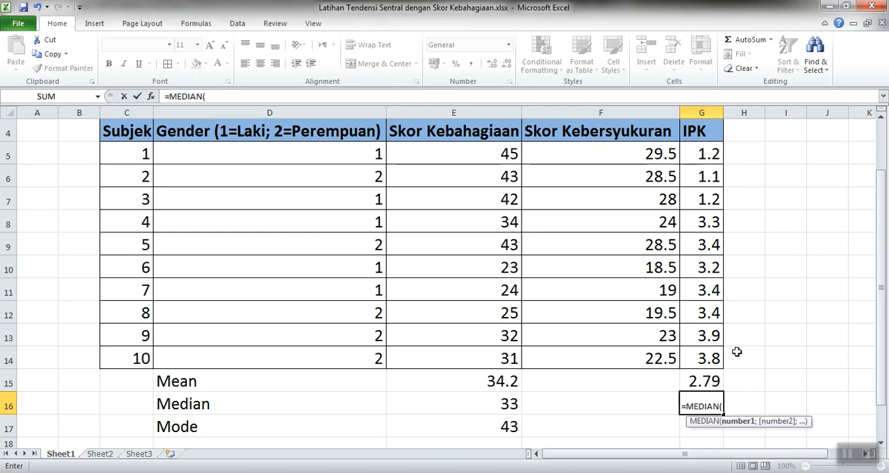
{"action": "left_click", "coordinate": [713, 353]}
{"action": "left_click_drag", "start_coordinate": [713, 353], "coordinate": [713, 154]}
{"action": "key", "text": "Return"}
{"action": "key", "text": "Up"}
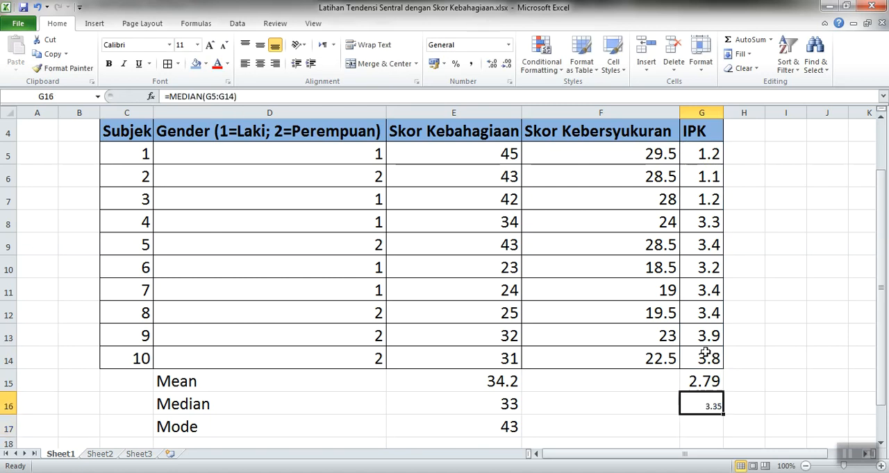
Set the font size of the IPK median in G16 to 20.
{"action": "left_click", "coordinate": [183, 46]}
{"action": "type", "text": "20"}
{"action": "key", "text": "Return"}
{"action": "key", "text": "Left"}
{"action": "key", "text": "Right"}
{"action": "key", "text": "Up"}
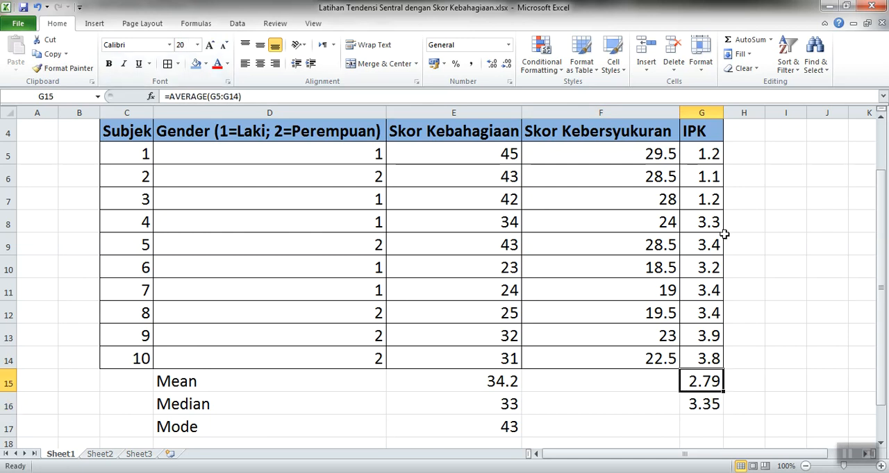
Examine the three lowest IPK values in G5:G7 and the values below them down to the median in G16.
{"action": "left_click", "coordinate": [698, 145]}
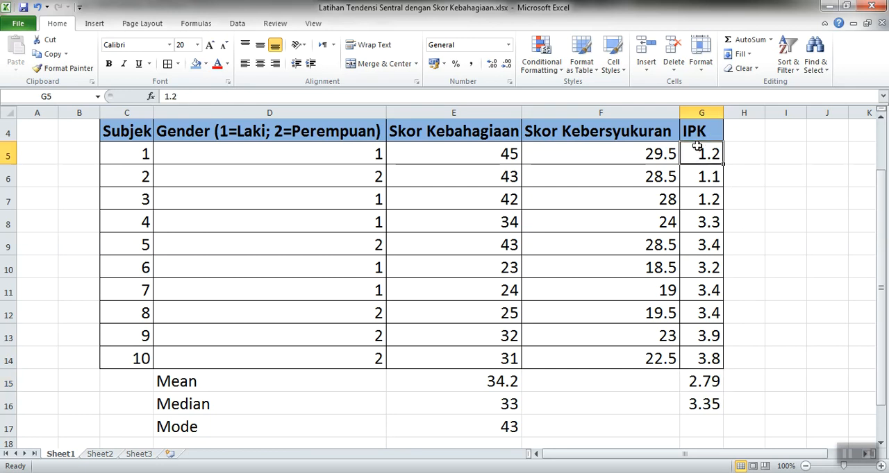
{"action": "key", "text": "shift+Down"}
{"action": "key", "text": "shift+Down"}
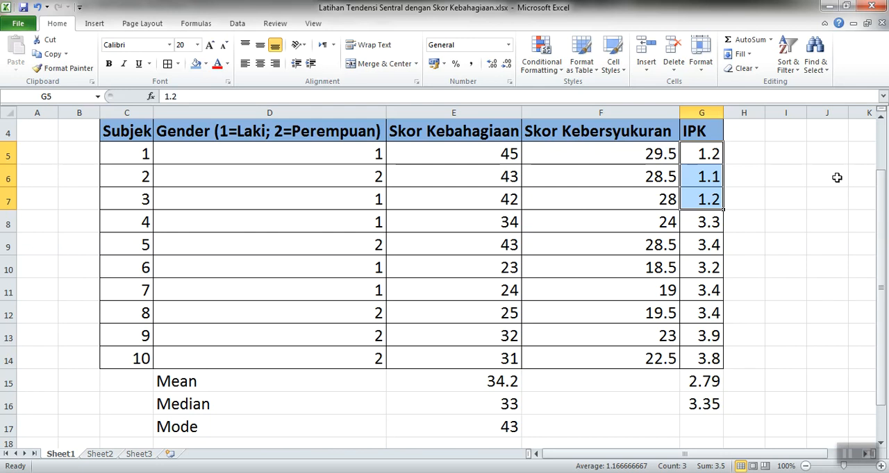
{"action": "key", "text": "Down"}
{"action": "key", "text": "Down"}
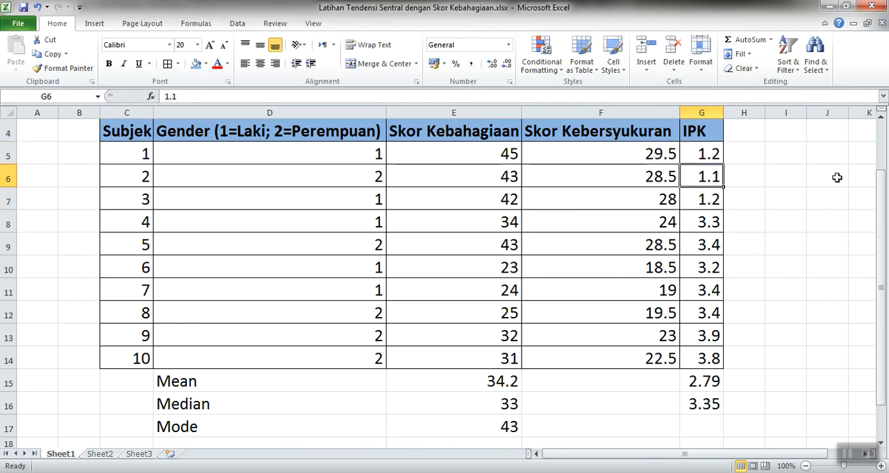
{"action": "key", "text": "Down"}
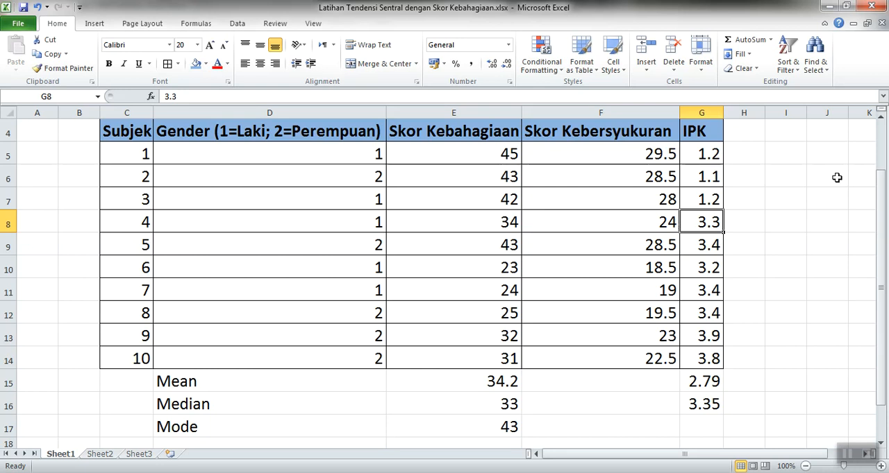
{"action": "key", "text": "Down"}
{"action": "key", "text": "Down"}
{"action": "key", "text": "Down"}
{"action": "key", "text": "Down"}
{"action": "key", "text": "Down"}
{"action": "key", "text": "Down"}
{"action": "key", "text": "Down"}
{"action": "key", "text": "Down"}
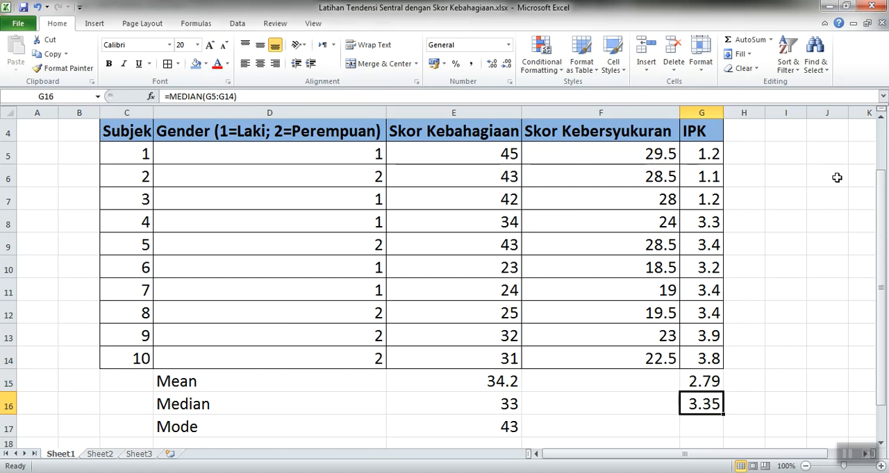
Review the IPK values from the median cell up to G5 and back down, comparing individual values with the median.
{"action": "key", "text": "Up"}
{"action": "key", "text": "Up"}
{"action": "key", "text": "Up"}
{"action": "key", "text": "Up"}
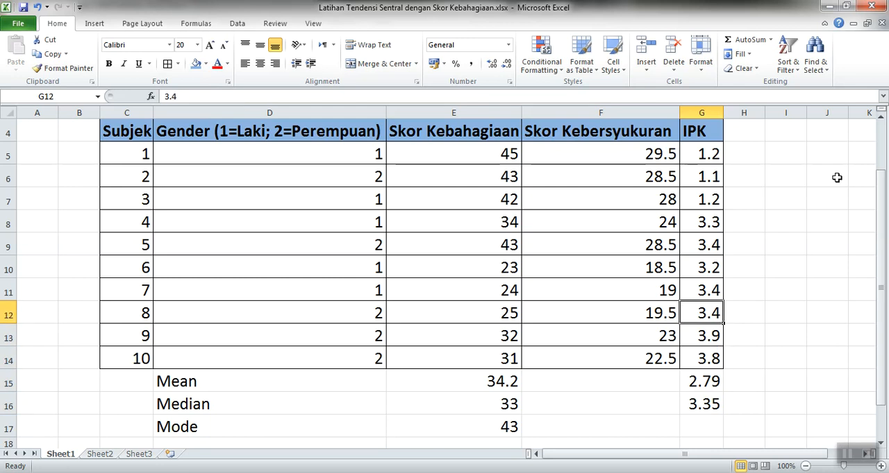
{"action": "key", "text": "Up"}
{"action": "key", "text": "Up"}
{"action": "key", "text": "Up"}
{"action": "key", "text": "Up"}
{"action": "key", "text": "Up"}
{"action": "key", "text": "Up"}
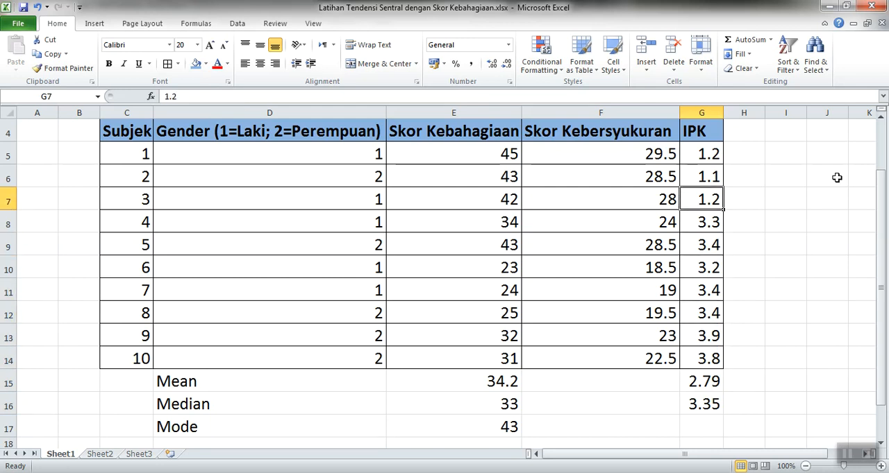
{"action": "key", "text": "Up"}
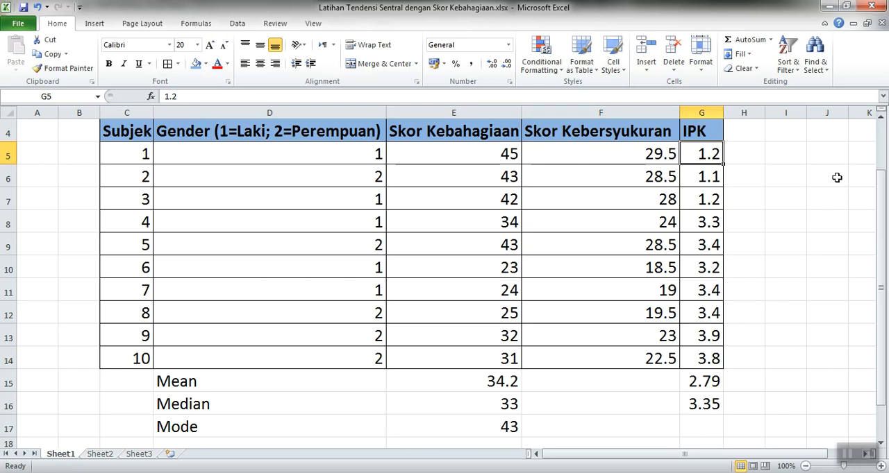
{"action": "key", "text": "Down"}
{"action": "key", "text": "Down"}
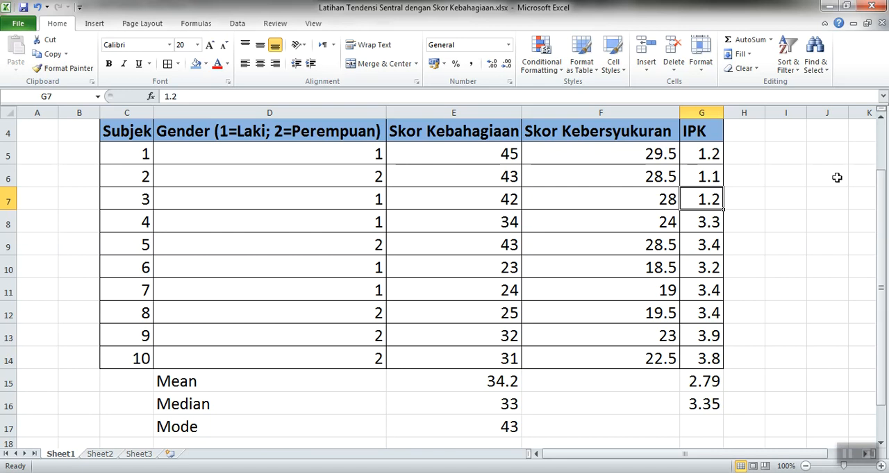
{"action": "key", "text": "Down"}
{"action": "key", "text": "Down"}
{"action": "key", "text": "Down"}
{"action": "key", "text": "Down"}
{"action": "key", "text": "Down"}
{"action": "key", "text": "Down"}
{"action": "key", "text": "Down"}
{"action": "key", "text": "Down"}
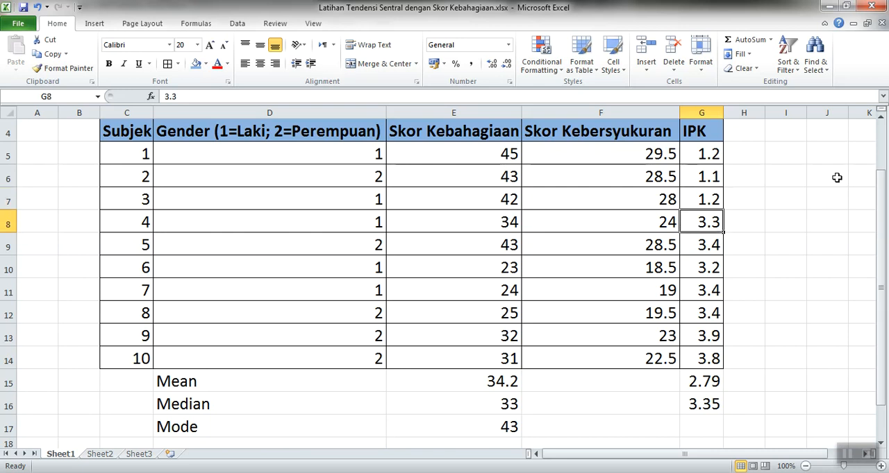
{"action": "key", "text": "Down"}
{"action": "key", "text": "Up"}
{"action": "key", "text": "Up"}
{"action": "key", "text": "Up"}
{"action": "key", "text": "Up"}
{"action": "key", "text": "Up"}
{"action": "key", "text": "Up"}
{"action": "key", "text": "Up"}
{"action": "key", "text": "Up"}
{"action": "key", "text": "Up"}
{"action": "key", "text": "Up"}
{"action": "key", "text": "Up"}
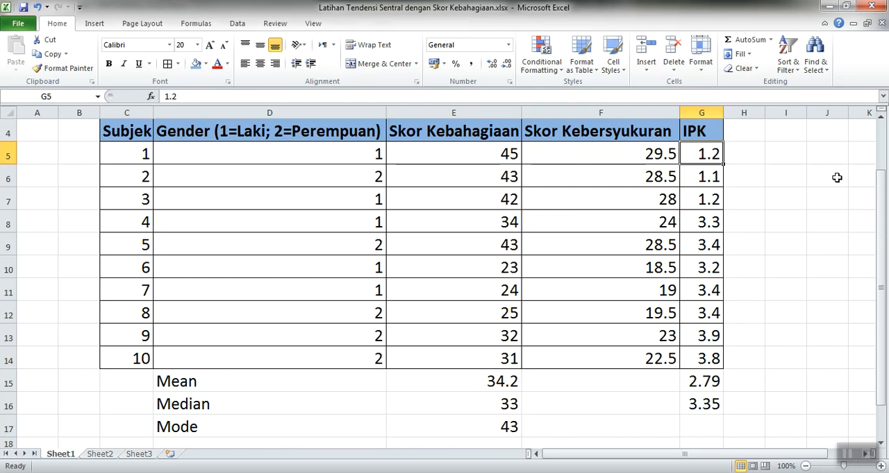
{"action": "key", "text": "Down"}
{"action": "key", "text": "Down"}
{"action": "key", "text": "Down"}
{"action": "key", "text": "Down"}
{"action": "key", "text": "Down"}
{"action": "key", "text": "Down"}
{"action": "key", "text": "Down"}
{"action": "key", "text": "Down"}
{"action": "key", "text": "Down"}
{"action": "key", "text": "Down"}
{"action": "key", "text": "Down"}
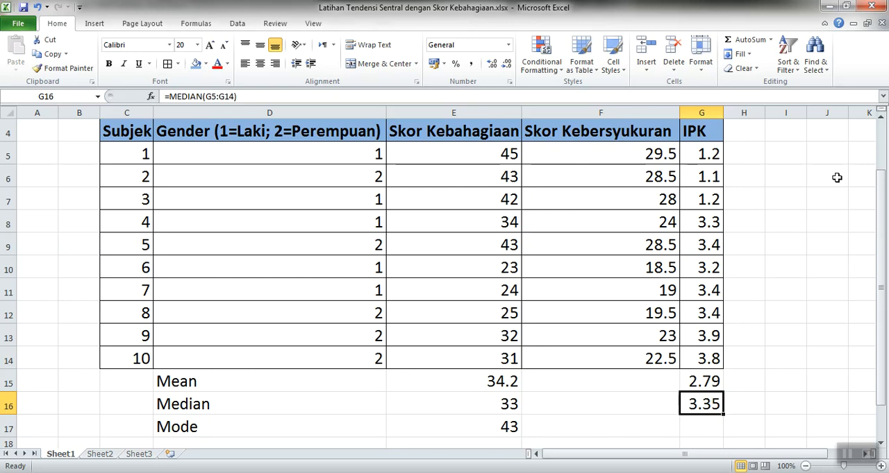
Compare the happiness score median and mean in E16 and E15 with the IPK mean in G15.
{"action": "key", "text": "Left"}
{"action": "key", "text": "Left"}
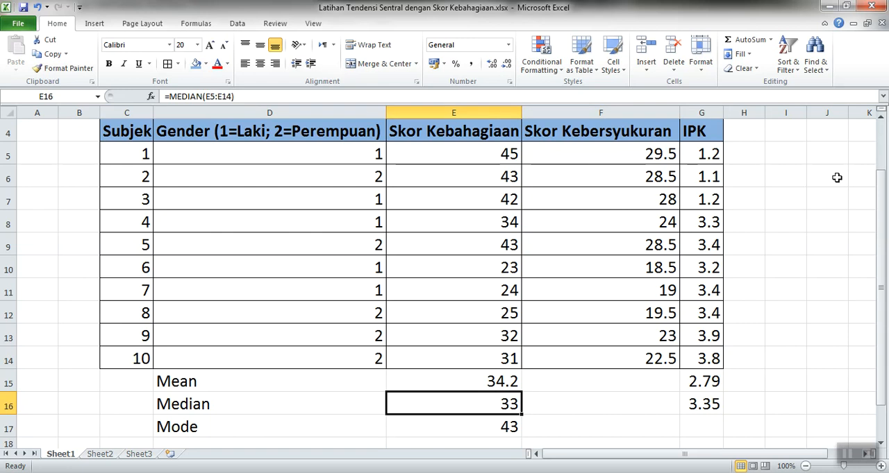
{"action": "key", "text": "Up"}
{"action": "key", "text": "Right"}
{"action": "key", "text": "Right"}
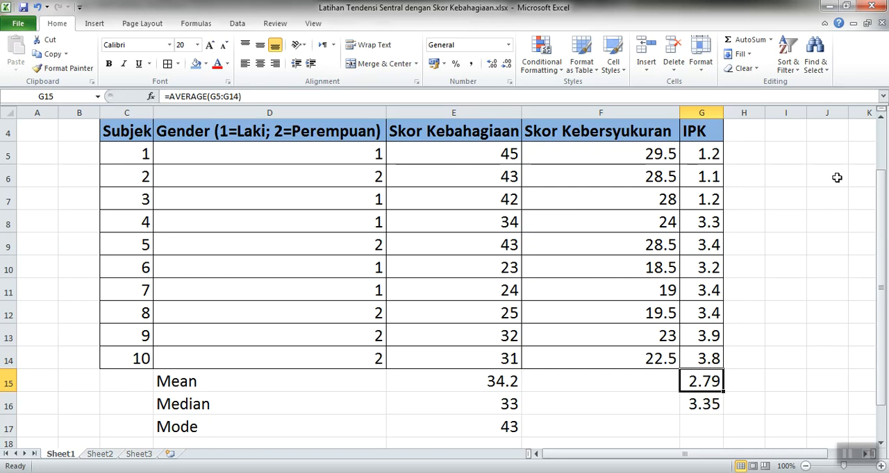
Replace the Kebahagiaan values in SPSS, starting at row 1, with the happiness scores copied from E5:E14 in Excel.
{"action": "key", "text": "alt+Tab"}
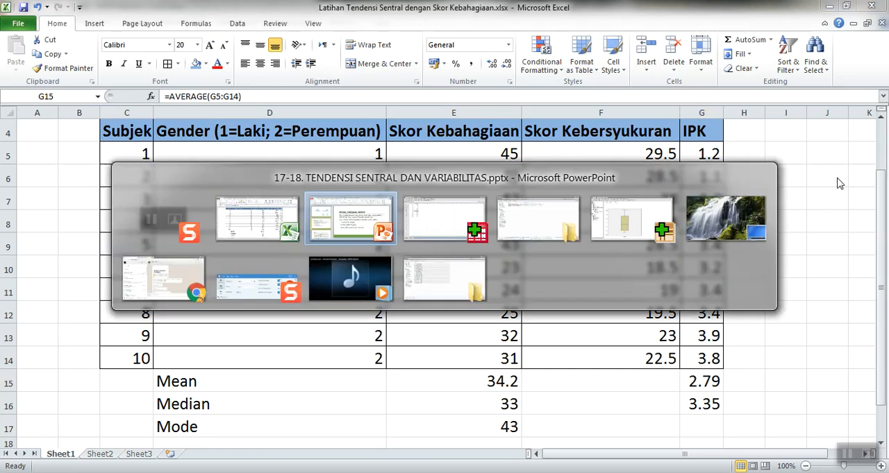
{"action": "key", "text": "alt+Tab"}
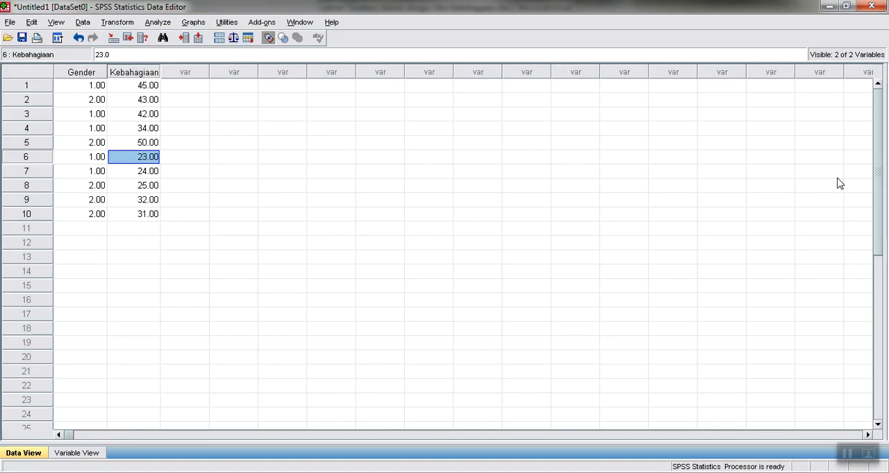
{"action": "key", "text": "Up"}
{"action": "key", "text": "Up"}
{"action": "key", "text": "Up"}
{"action": "key", "text": "Up"}
{"action": "key", "text": "Up"}
{"action": "key", "text": "alt+Tab"}
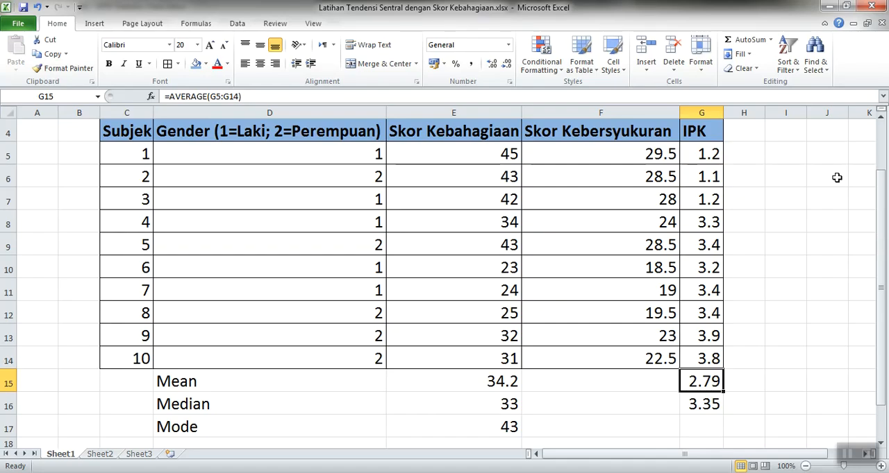
{"action": "key", "text": "Left"}
{"action": "key", "text": "Up"}
{"action": "key", "text": "Left"}
{"action": "key", "text": "shift+Up"}
{"action": "key", "text": "shift+Up"}
{"action": "key", "text": "shift+Up"}
{"action": "key", "text": "shift+Up"}
{"action": "key", "text": "shift+Up"}
{"action": "key", "text": "shift+Up"}
{"action": "key", "text": "shift+Up"}
{"action": "key", "text": "shift+Up"}
{"action": "key", "text": "shift+Up"}
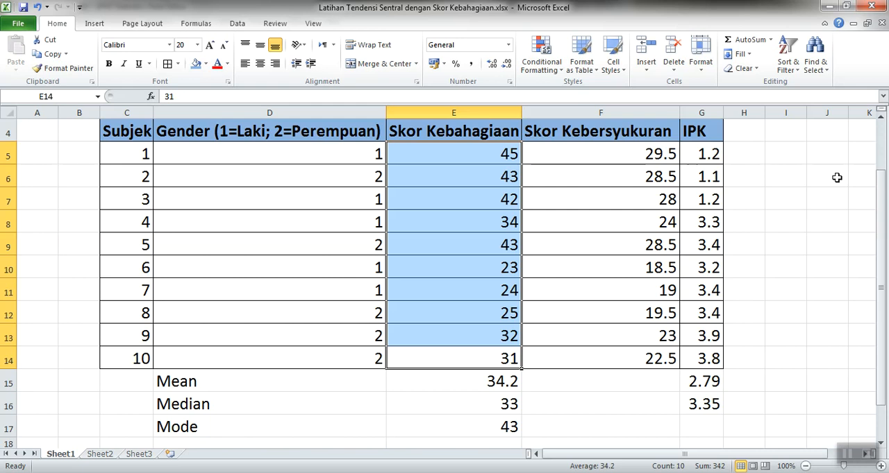
{"action": "key", "text": "ctrl+c"}
{"action": "key", "text": "alt+Tab"}
{"action": "key", "text": "ctrl+v"}
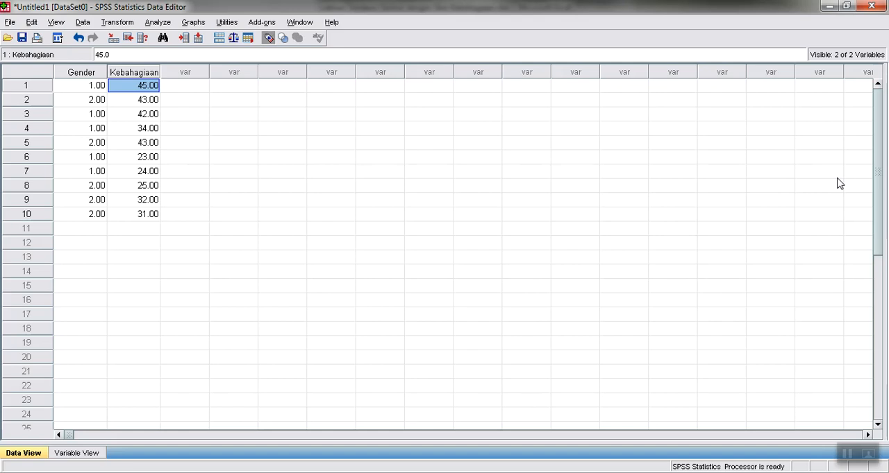
Review the pasted Kebahagiaan values and the Gender codes in the first rows of the dataset.
{"action": "key", "text": "Down"}
{"action": "key", "text": "Down"}
{"action": "key", "text": "Down"}
{"action": "key", "text": "Up"}
{"action": "key", "text": "Up"}
{"action": "key", "text": "Up"}
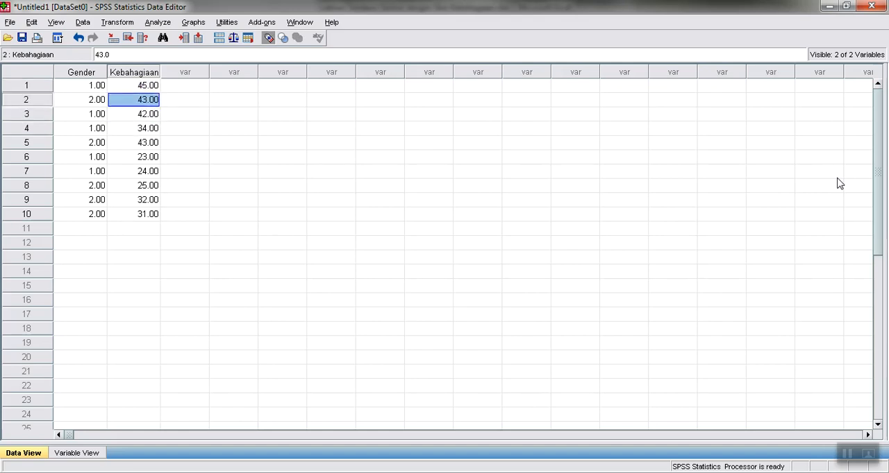
{"action": "key", "text": "Left"}
{"action": "key", "text": "Right"}
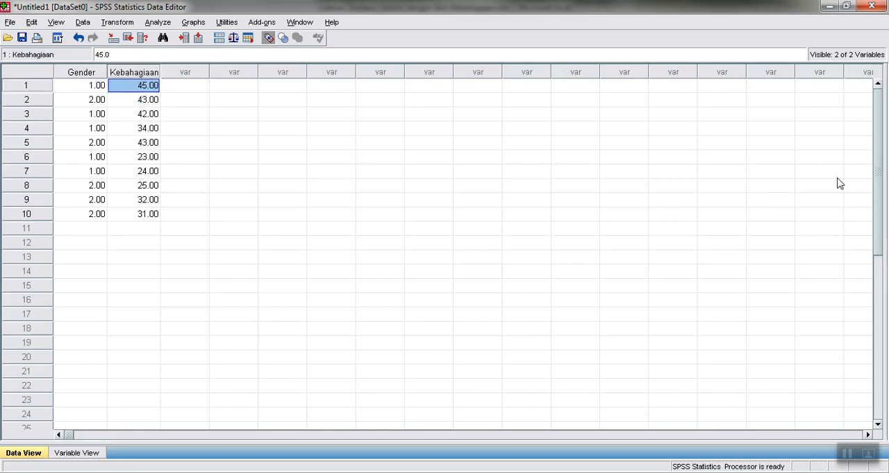
{"action": "key", "text": "Left"}
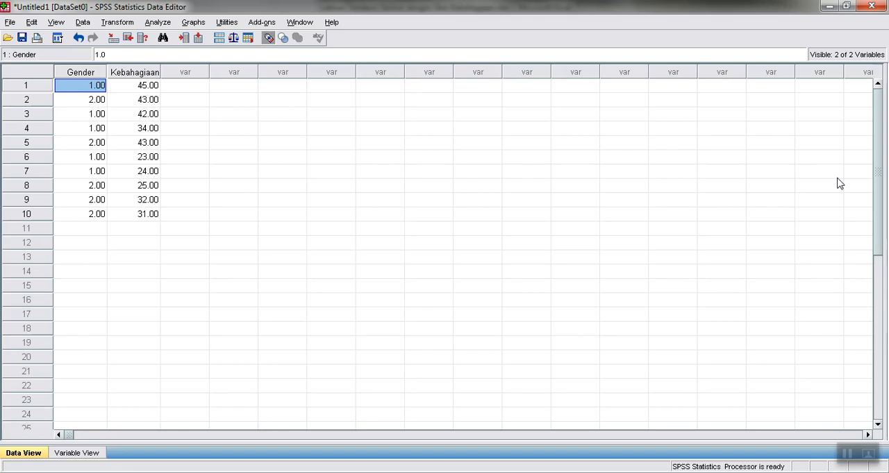
{"action": "key", "text": "Down"}
{"action": "key", "text": "Down"}
{"action": "key", "text": "Down"}
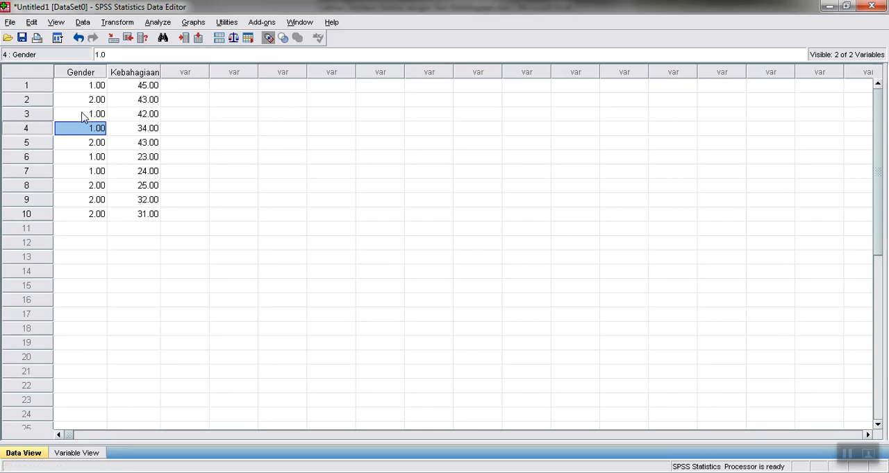
Open the value labels of the Gender variable and add the label Laki for value 1.
{"action": "left_click", "coordinate": [80, 452]}
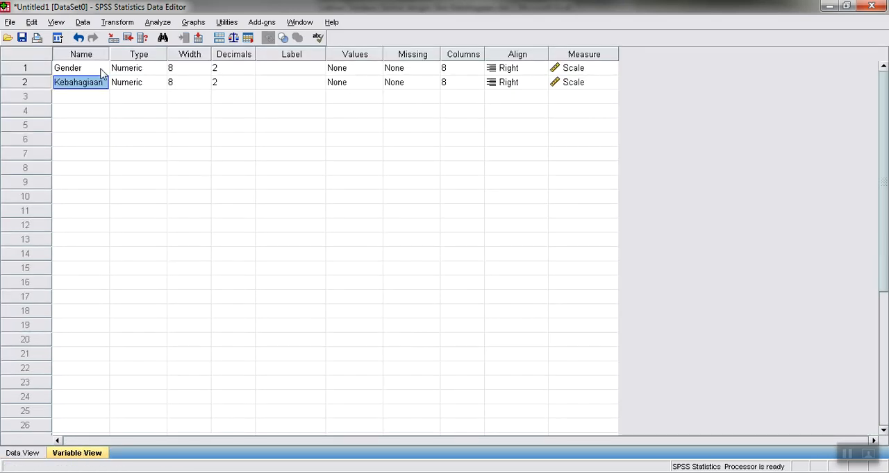
{"action": "left_click", "coordinate": [351, 84]}
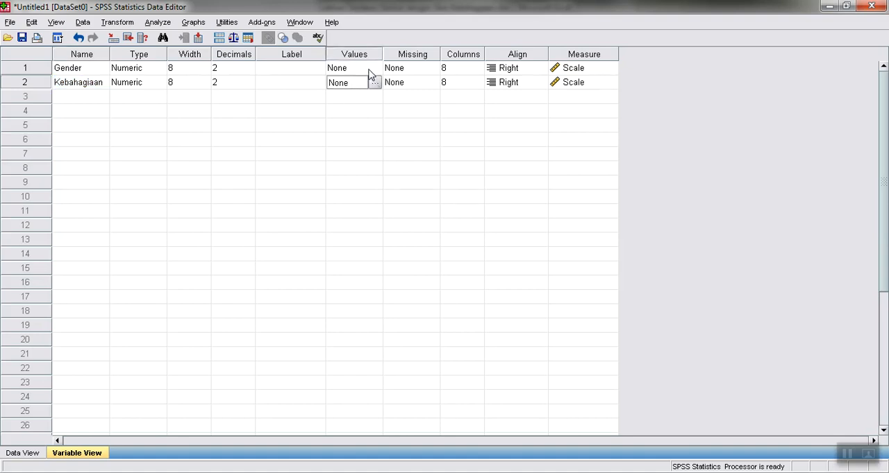
{"action": "left_click", "coordinate": [369, 70]}
{"action": "left_click", "coordinate": [374, 69]}
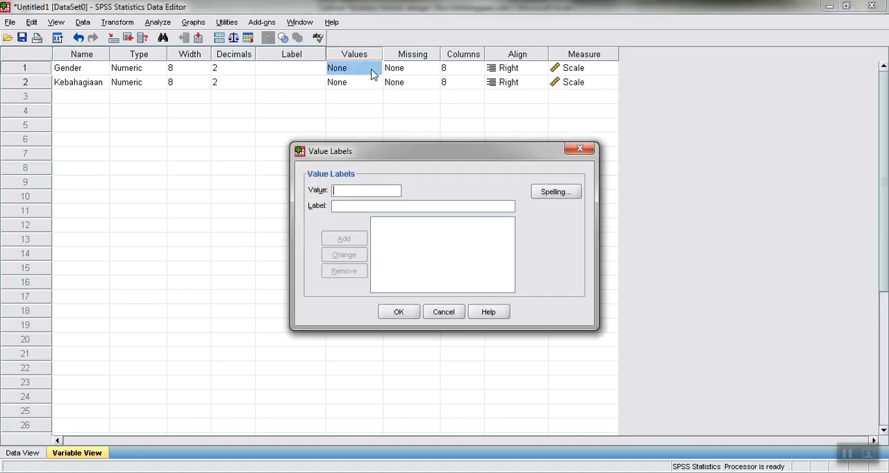
{"action": "type", "text": "1"}
{"action": "key", "text": "Tab"}
{"action": "type", "text": "Laki"}
{"action": "left_click", "coordinate": [344, 240]}
Add the label Perempuan for Gender value 2 and apply the value labels.
{"action": "left_click", "coordinate": [378, 193]}
{"action": "type", "text": "2"}
{"action": "key", "text": "Tab"}
{"action": "type", "text": "Perempuan"}
{"action": "left_click", "coordinate": [353, 239]}
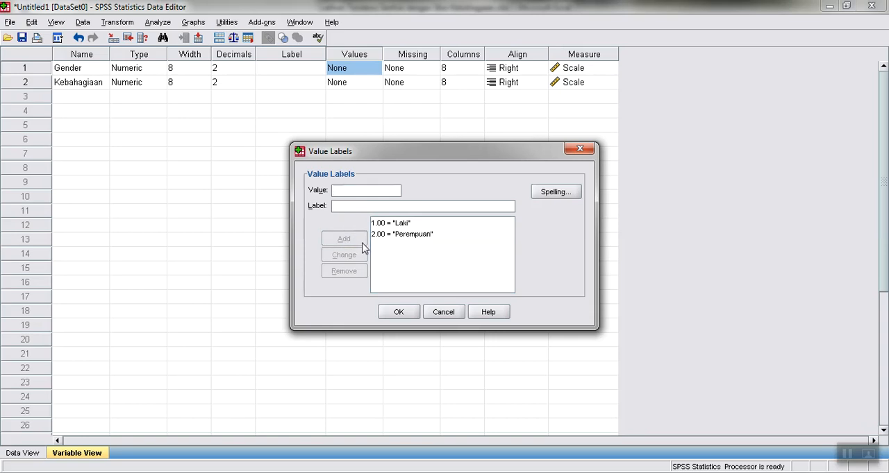
{"action": "left_click", "coordinate": [399, 313]}
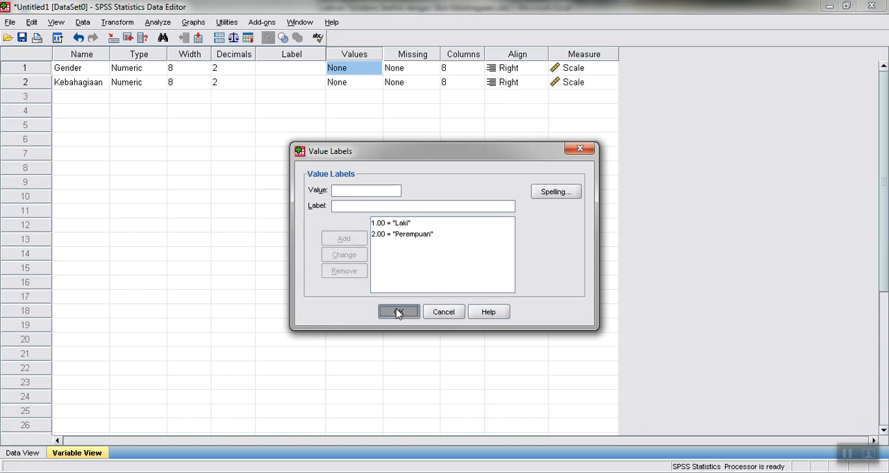
Return to the data view, open the Explore analysis and assign Kebahagiaan as the dependent variable.
{"action": "left_click", "coordinate": [29, 453]}
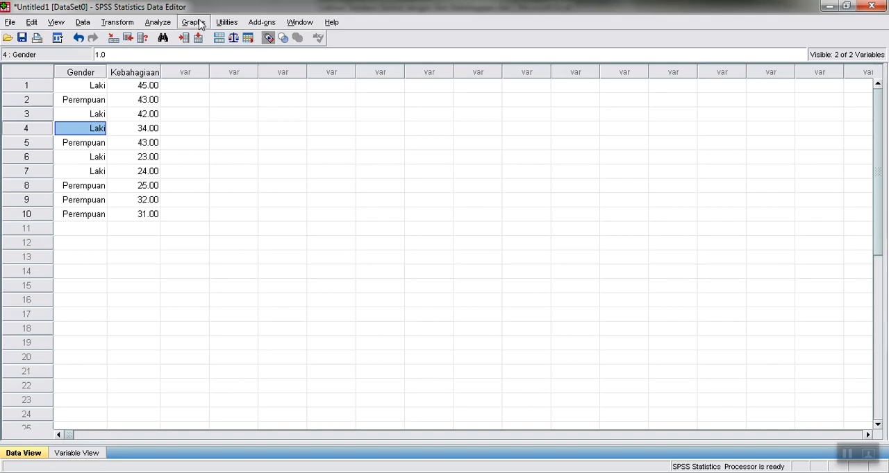
{"action": "left_click", "coordinate": [168, 24]}
{"action": "mouse_move", "coordinate": [174, 53]}
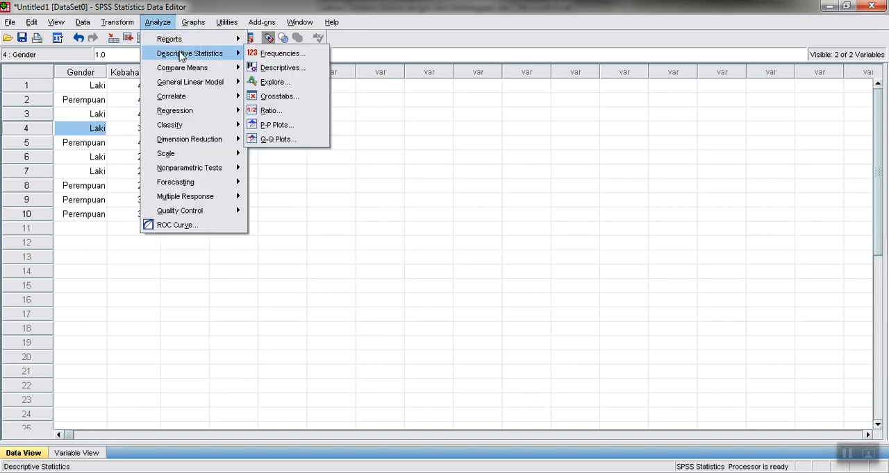
{"action": "left_click", "coordinate": [272, 83]}
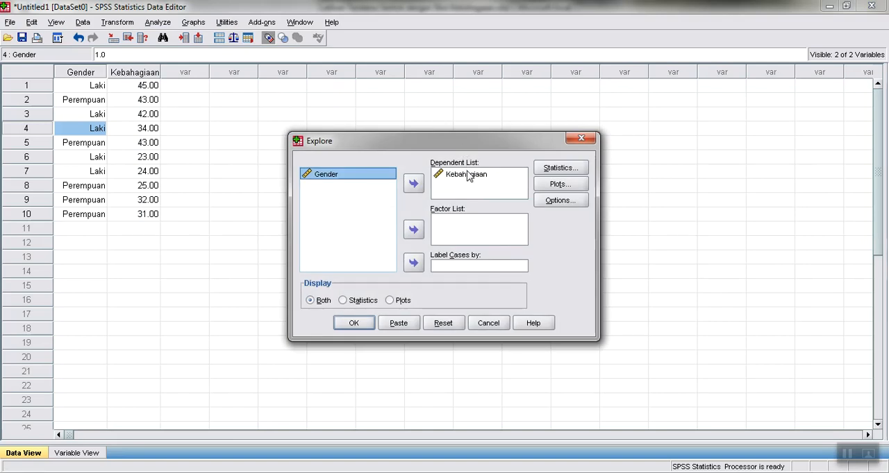
{"action": "left_click", "coordinate": [467, 175]}
{"action": "left_click", "coordinate": [412, 183]}
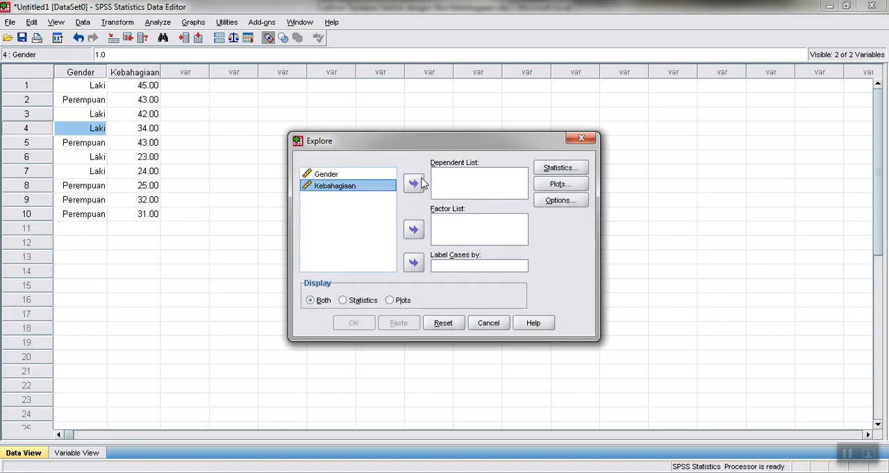
{"action": "left_click", "coordinate": [413, 185]}
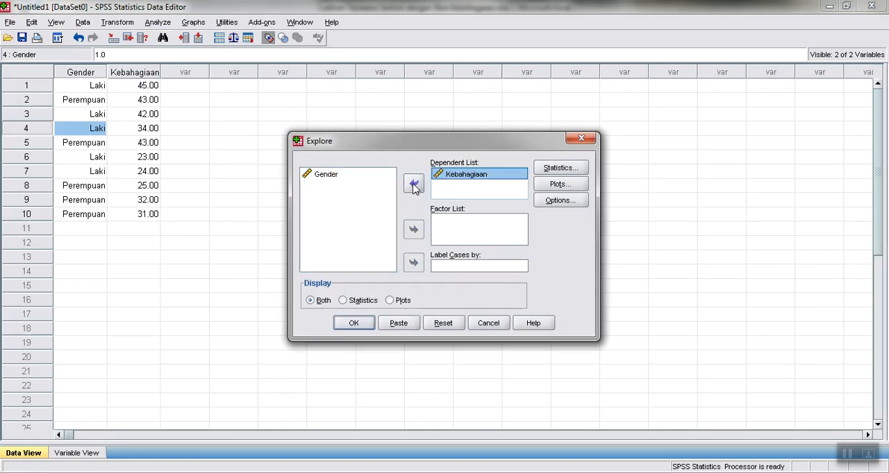
Assign Gender as the factor variable in the Explore analysis.
{"action": "left_click", "coordinate": [339, 176]}
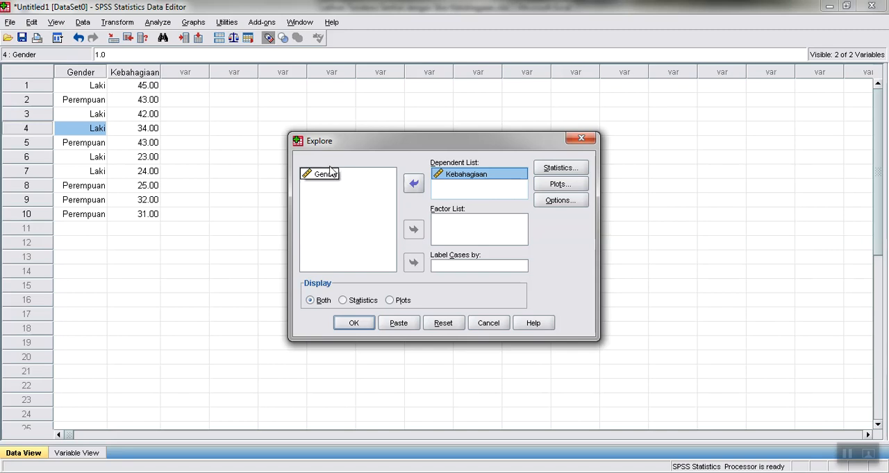
{"action": "left_click", "coordinate": [327, 176]}
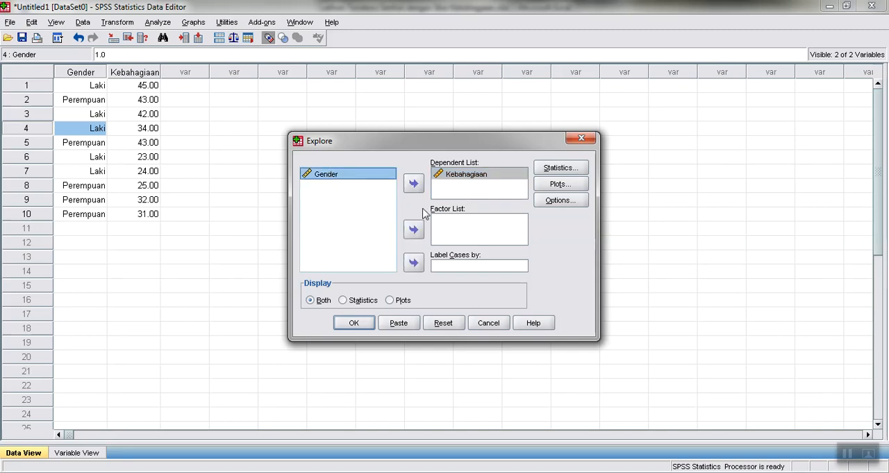
{"action": "left_click", "coordinate": [414, 231]}
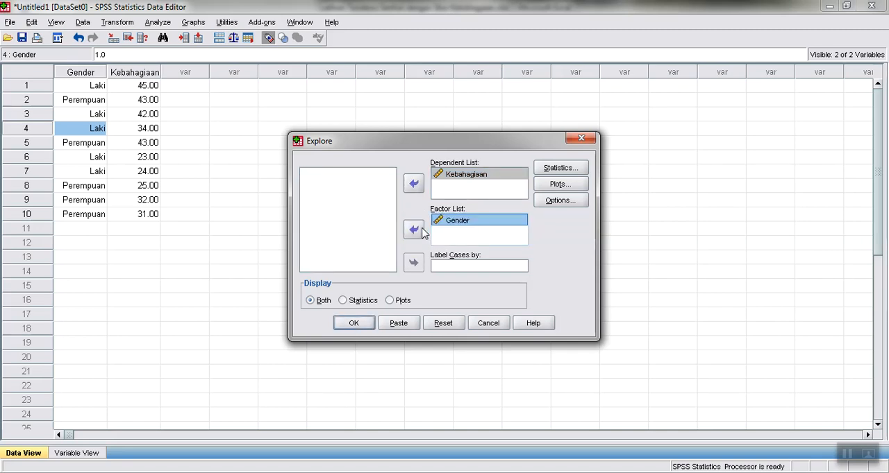
{"action": "left_click", "coordinate": [422, 232]}
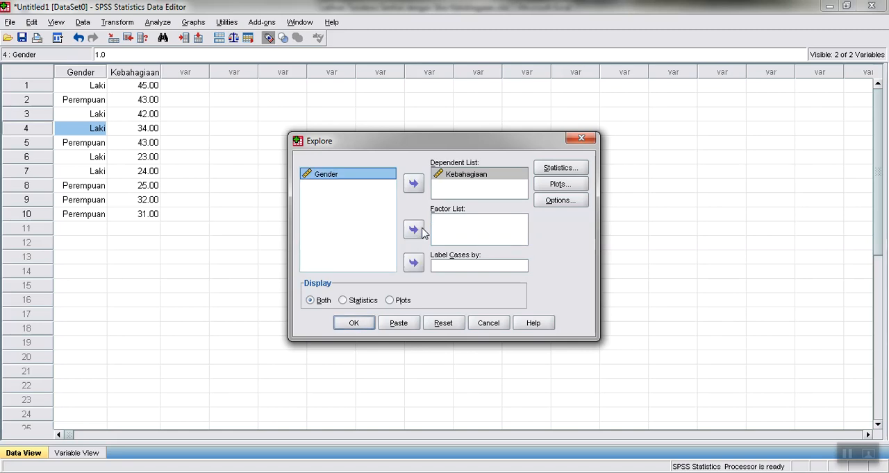
{"action": "left_click", "coordinate": [414, 230]}
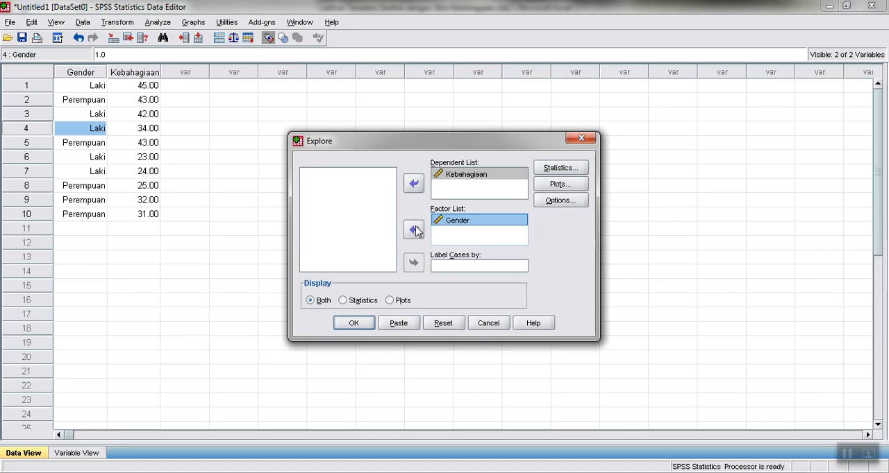
{"action": "left_click", "coordinate": [414, 230]}
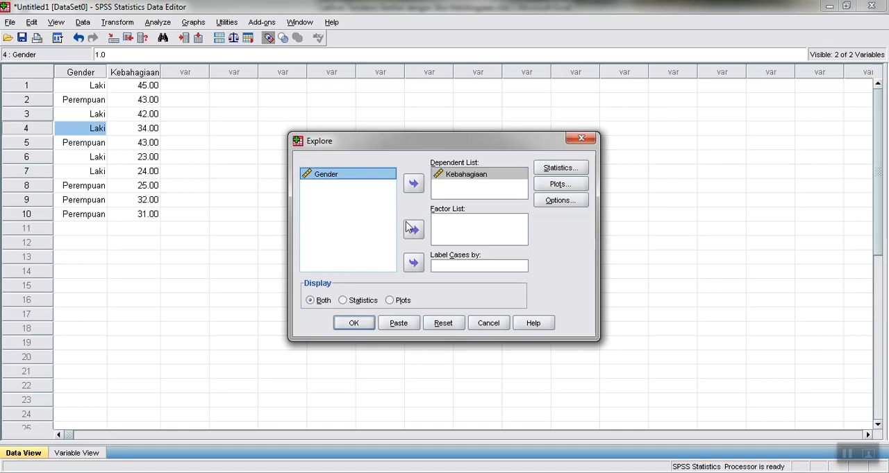
{"action": "left_click", "coordinate": [413, 230]}
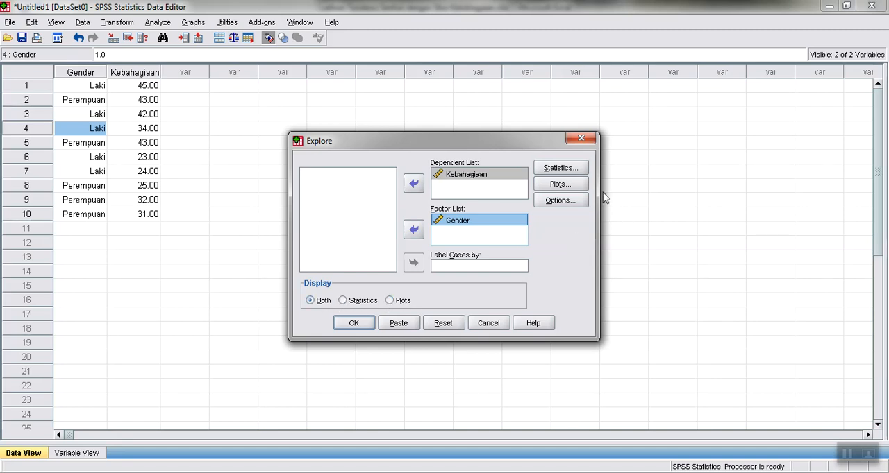
Review the Explore statistics, plot and missing-value settings, keeping Descriptives selected with a 95% confidence interval for the mean.
{"action": "left_click", "coordinate": [566, 169]}
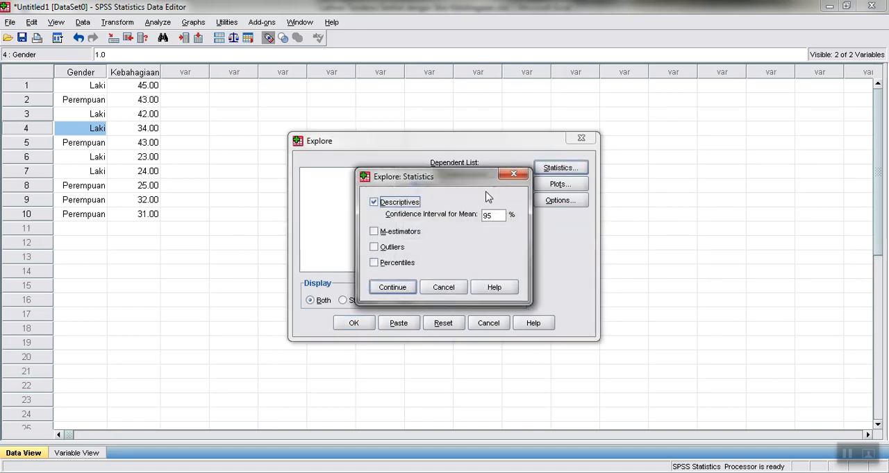
{"action": "left_click", "coordinate": [382, 207]}
{"action": "left_click", "coordinate": [382, 207]}
{"action": "left_click", "coordinate": [395, 287]}
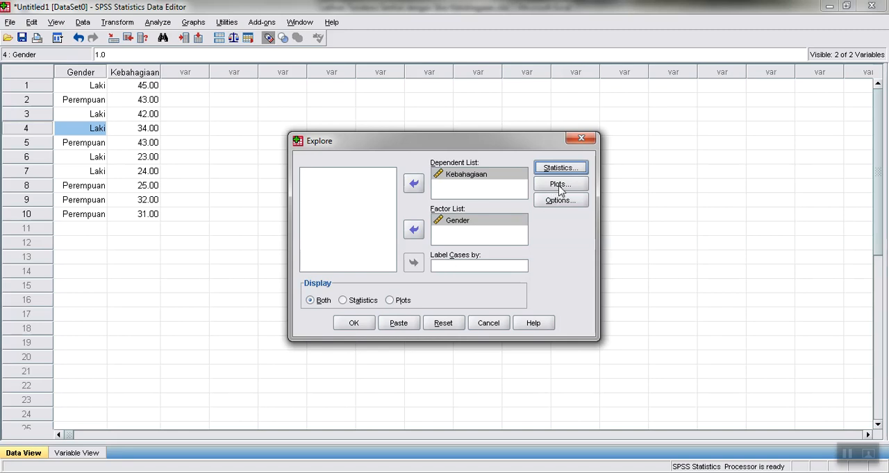
{"action": "left_click", "coordinate": [560, 185]}
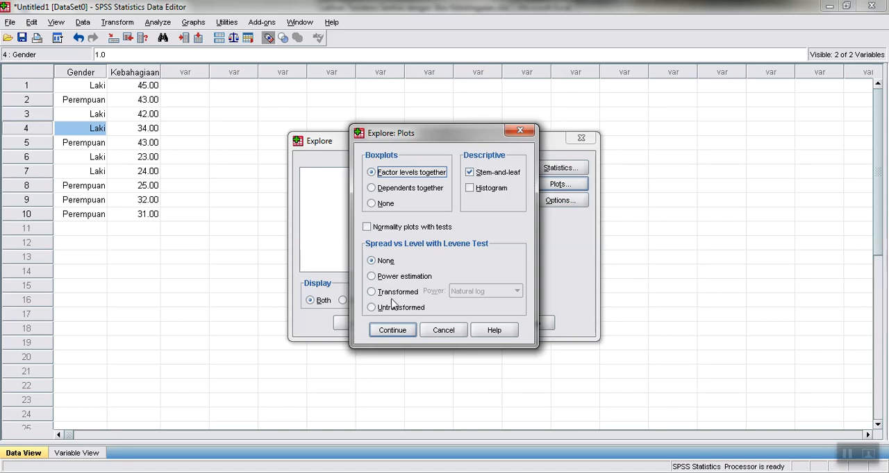
{"action": "left_click", "coordinate": [390, 332]}
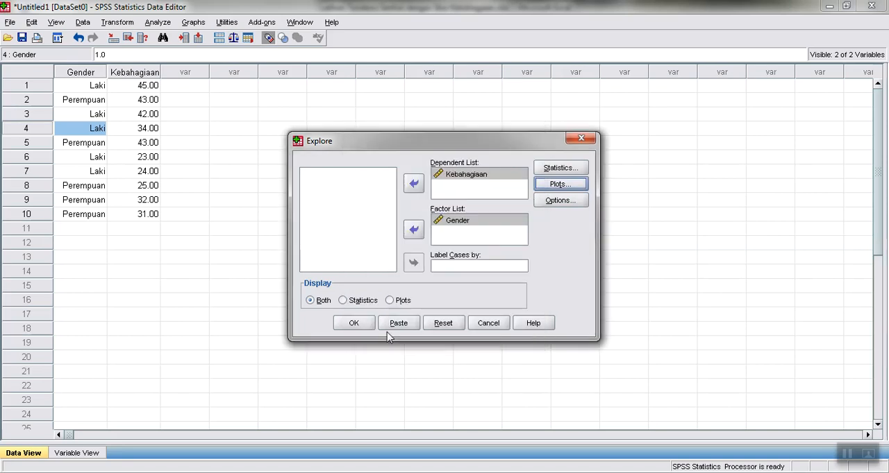
{"action": "left_click", "coordinate": [558, 201]}
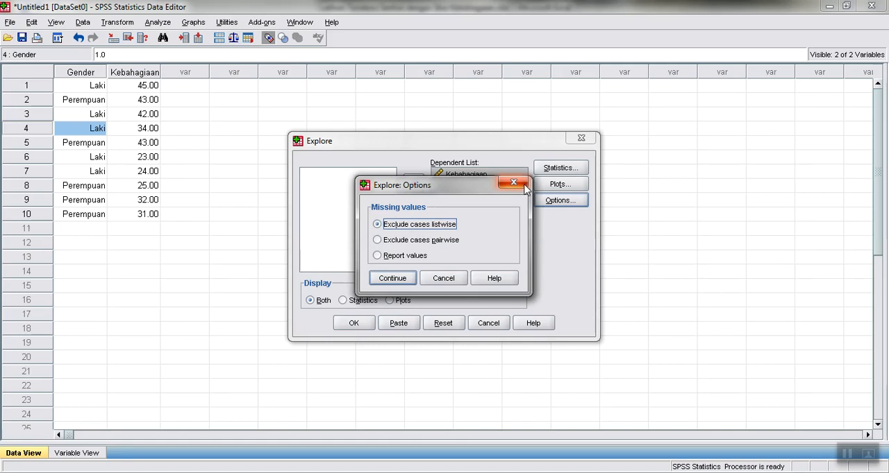
{"action": "left_click", "coordinate": [519, 183]}
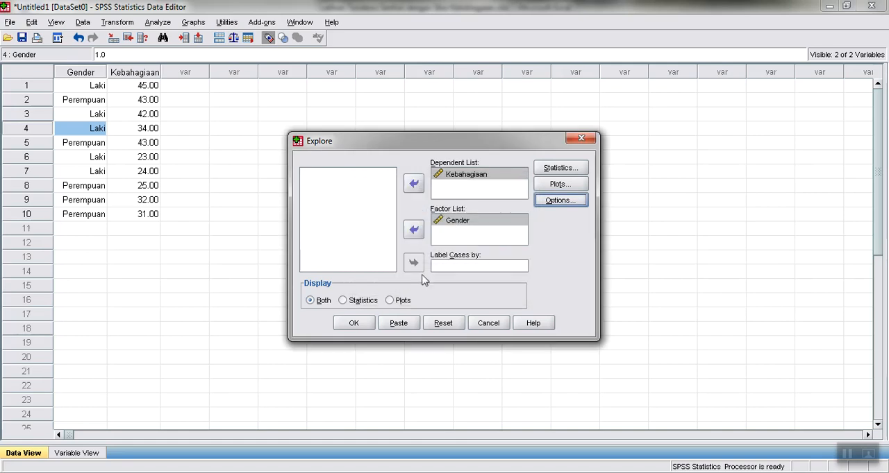
Run the Explore analysis of Kebahagiaan by Gender and bring up its results in the output viewer.
{"action": "left_click", "coordinate": [352, 325]}
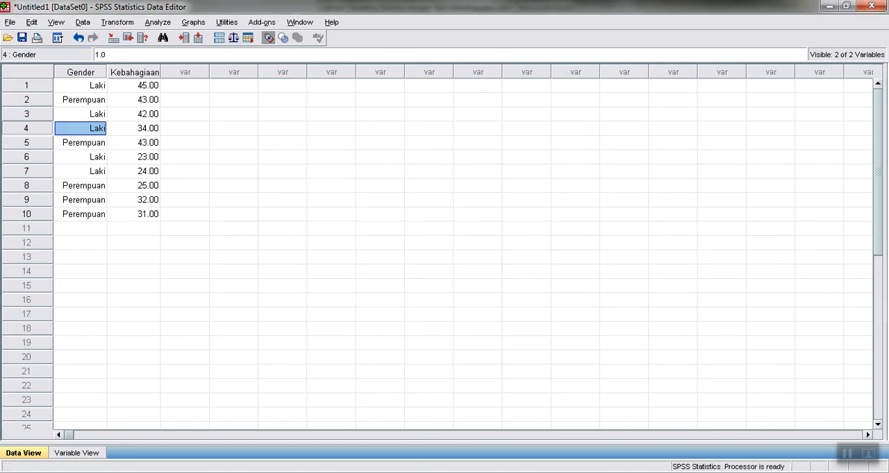
{"action": "left_click", "coordinate": [416, 471]}
{"action": "left_click", "coordinate": [456, 425]}
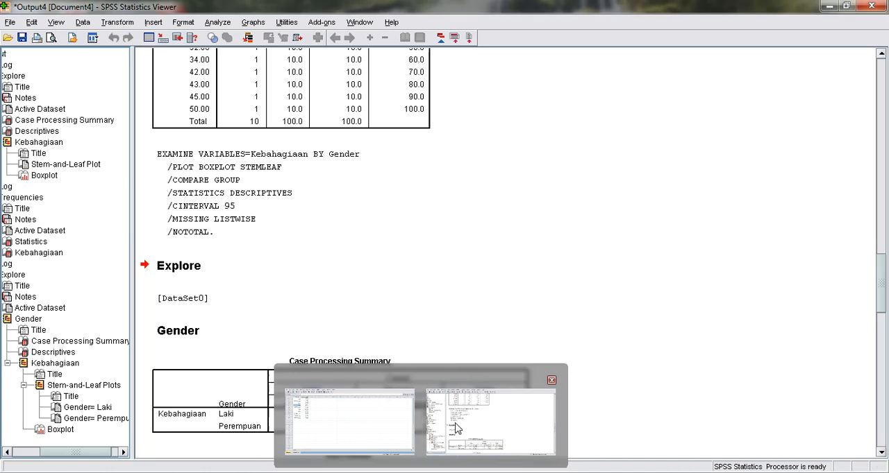
Close the accumulated output document and rerun Explore for Kebahagiaan by Gender to produce a fresh output.
{"action": "left_click", "coordinate": [871, 7]}
{"action": "left_click", "coordinate": [443, 261]}
{"action": "left_click", "coordinate": [158, 22]}
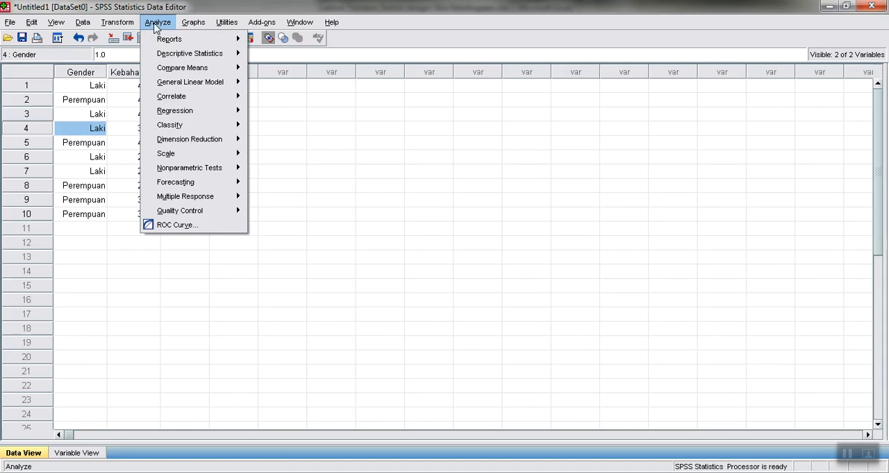
{"action": "mouse_move", "coordinate": [227, 59]}
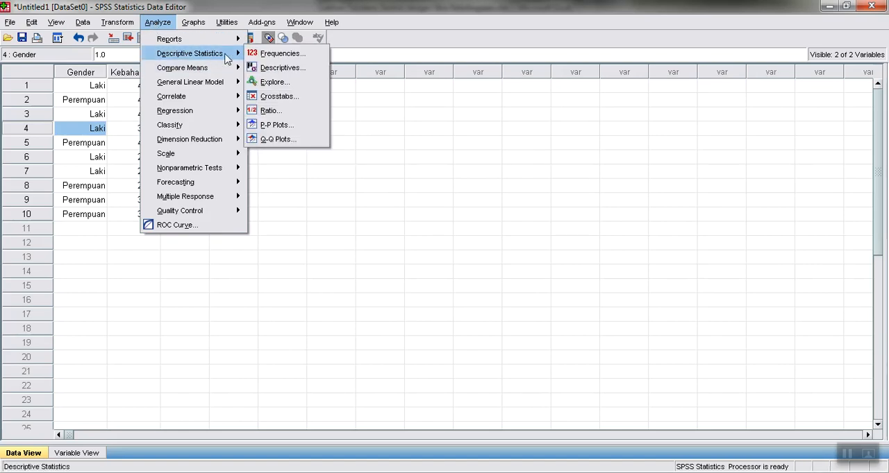
{"action": "left_click", "coordinate": [256, 82]}
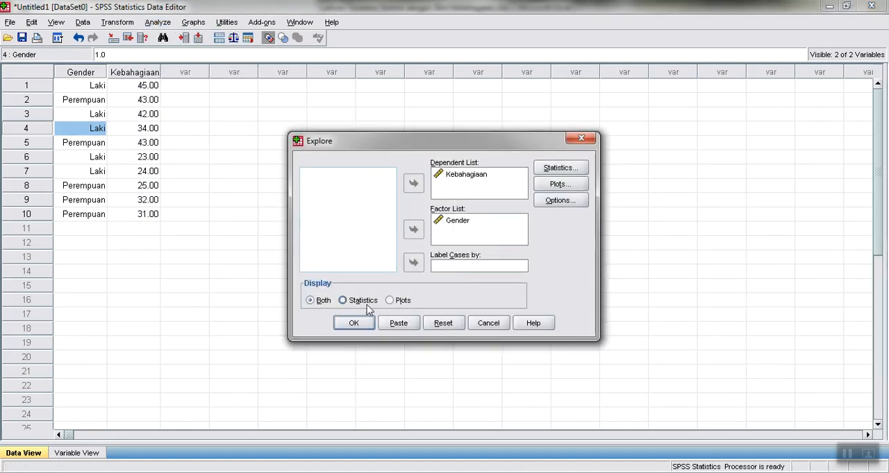
{"action": "left_click", "coordinate": [359, 329]}
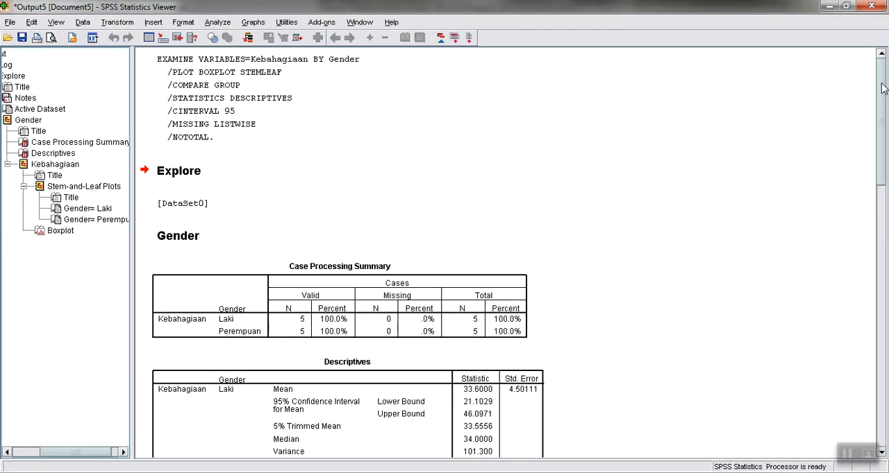
Examine the Kebahagiaan descriptives for Laki and Perempuan and the boxplot by gender, and return to the data editor.
{"action": "scroll", "coordinate": [883, 132], "scroll_direction": "down", "scroll_amount": 2}
{"action": "scroll", "coordinate": [883, 131], "scroll_direction": "down", "scroll_amount": 6}
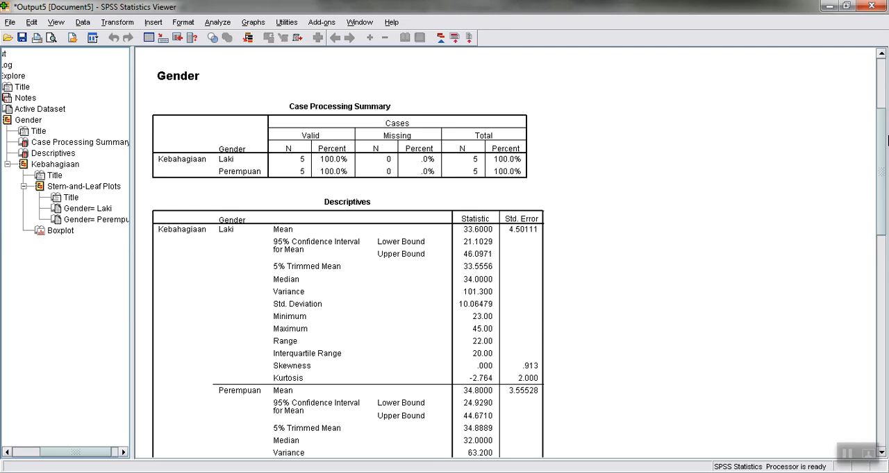
{"action": "left_click_drag", "start_coordinate": [883, 143], "coordinate": [883, 182]}
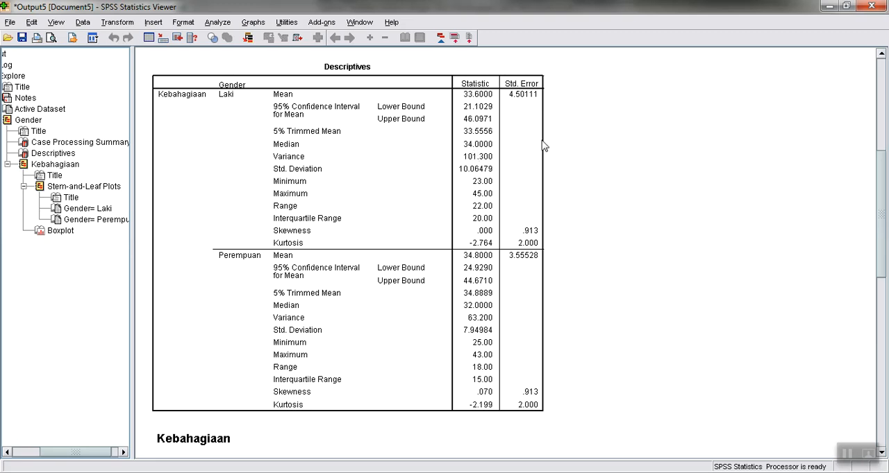
{"action": "mouse_move", "coordinate": [882, 206]}
{"action": "left_mouse_down"}
{"action": "mouse_move", "coordinate": [882, 237]}
{"action": "mouse_move", "coordinate": [884, 217]}
{"action": "left_mouse_up"}
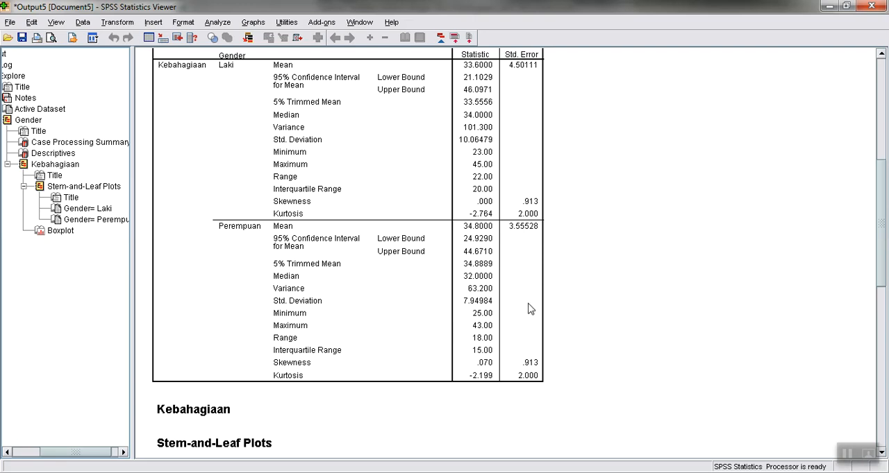
{"action": "left_click_drag", "start_coordinate": [882, 232], "coordinate": [883, 191]}
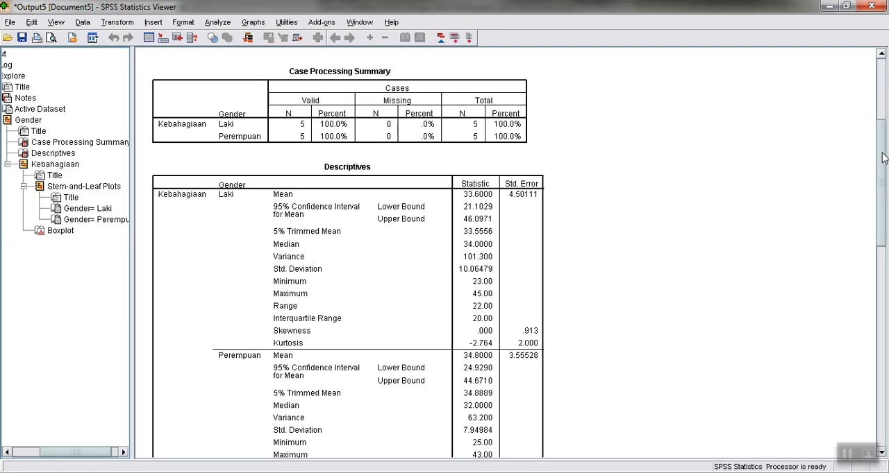
{"action": "left_click_drag", "start_coordinate": [882, 163], "coordinate": [882, 181]}
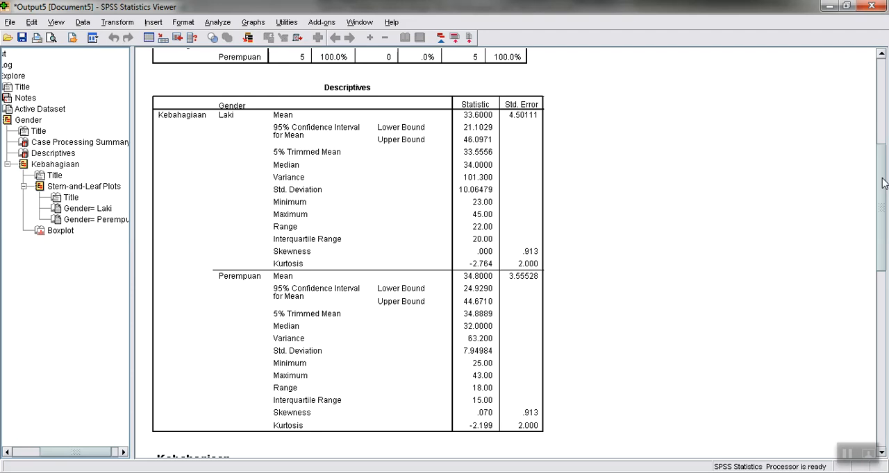
{"action": "left_click_drag", "start_coordinate": [882, 182], "coordinate": [883, 357]}
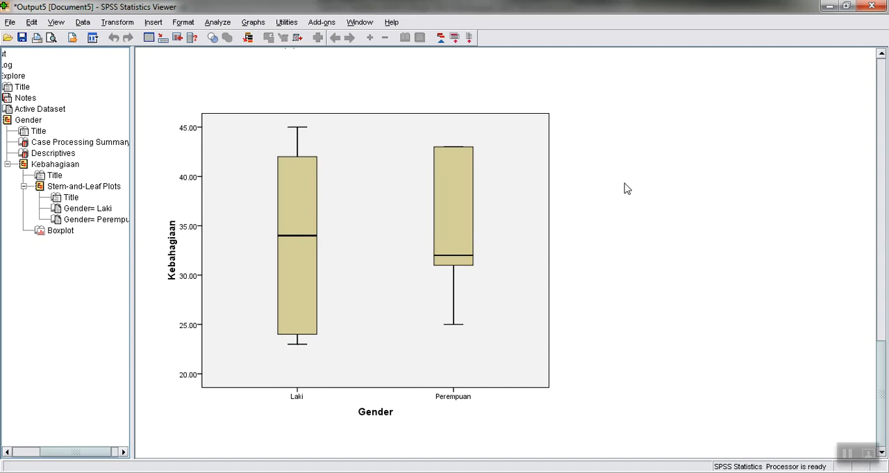
{"action": "key", "text": "alt+Tab"}
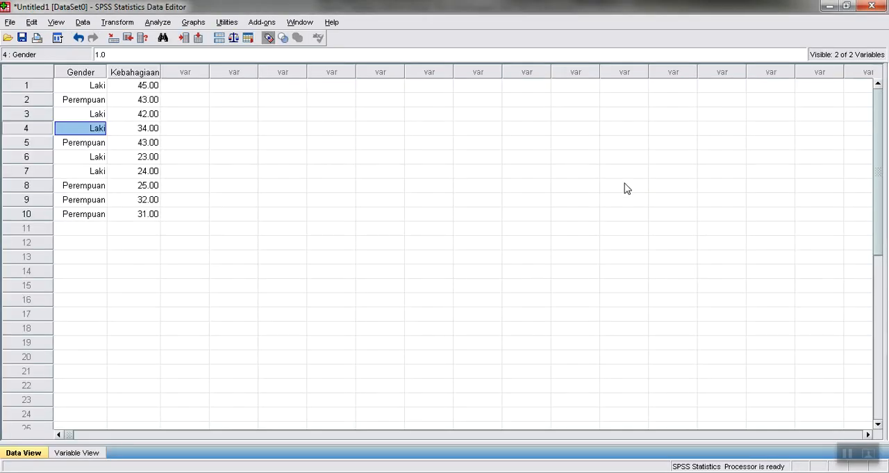